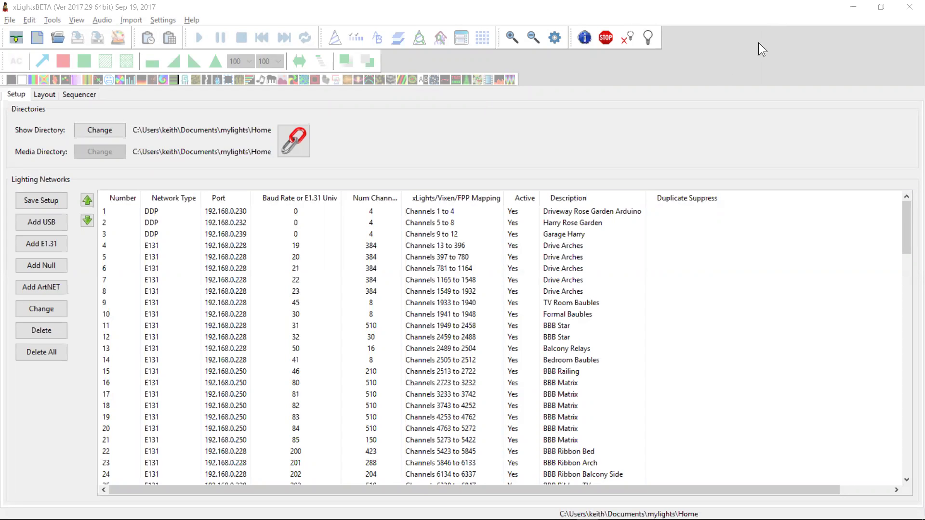
Step: Create a new animation sequence
left_click(414, 126)
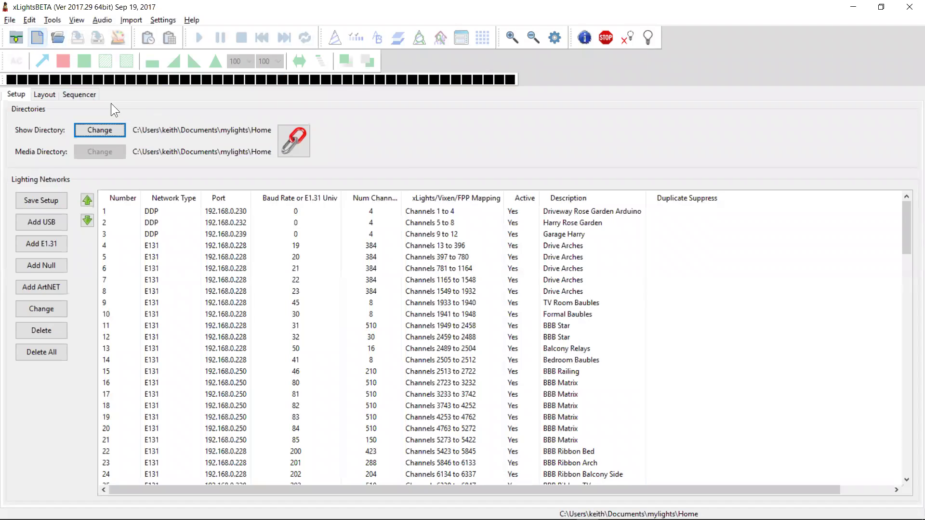
left_click(38, 36)
left_click(246, 203)
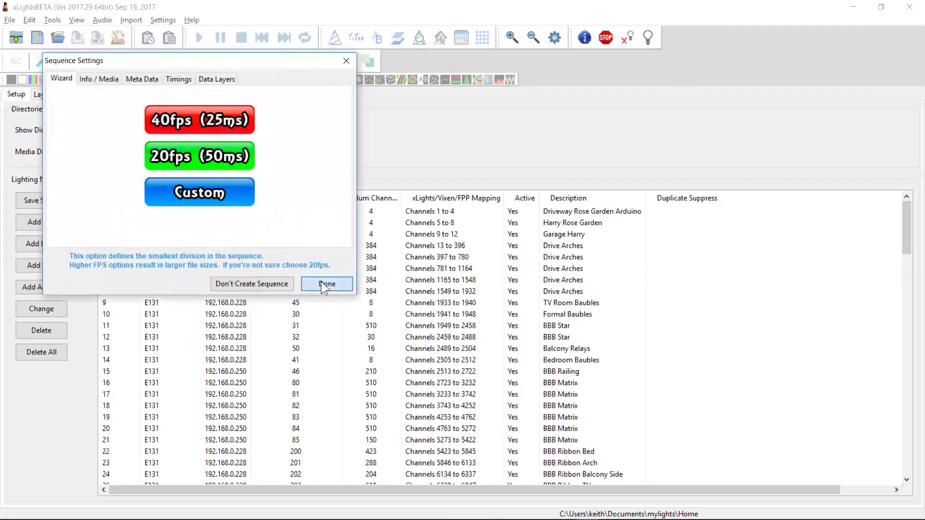
left_click(321, 282)
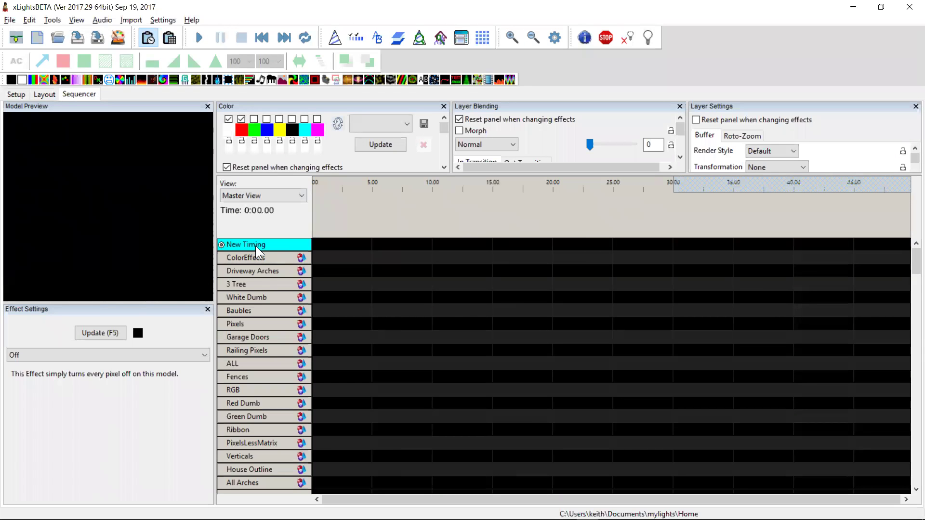
Step: Add a metronome timing track with a 1000 ms interval in the sequence settings
left_click(169, 20)
left_click(160, 31)
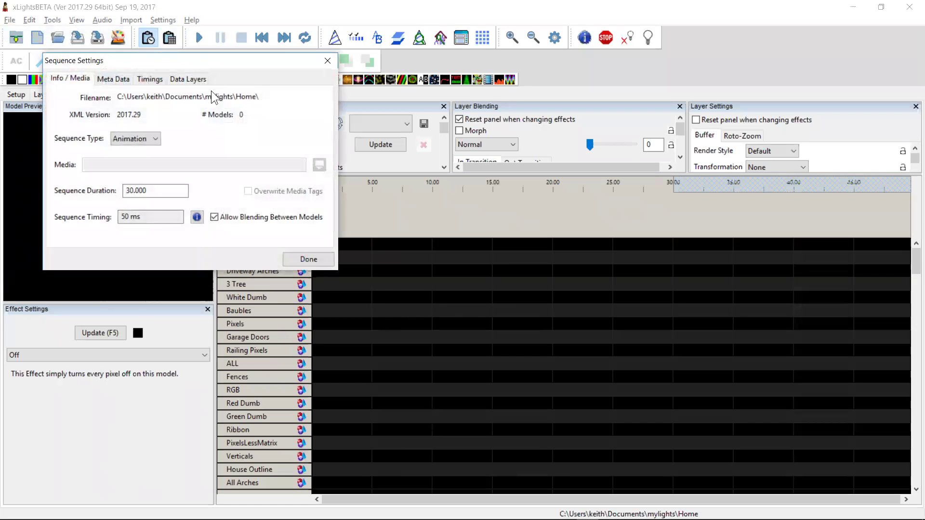
left_click(160, 77)
left_click(159, 212)
left_click(150, 136)
left_click(135, 164)
left_click(118, 156)
left_click(206, 161)
double_click(206, 161)
type("1000")
key("Return")
left_click(308, 259)
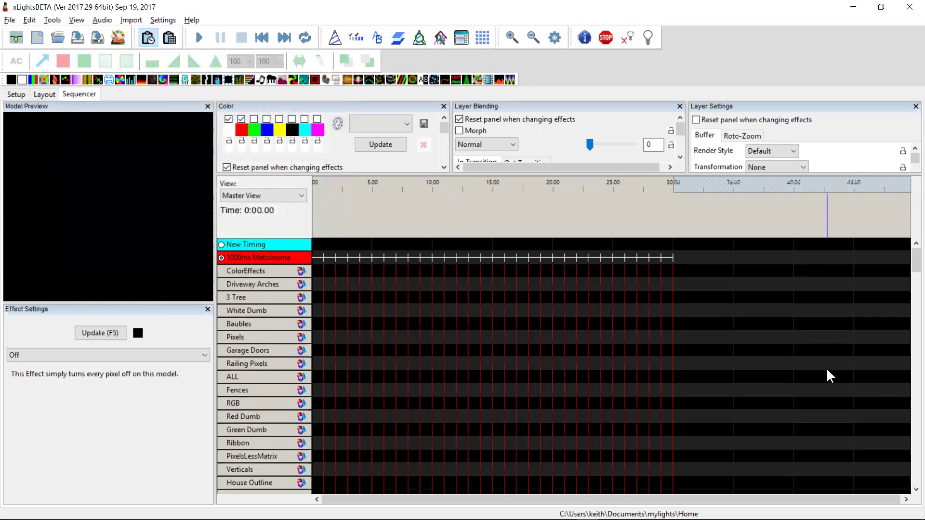
Step: Place a Butterfly effect on the RibbonBedFront row from 17 to 18 seconds and select it
left_click(914, 413)
left_click(914, 415)
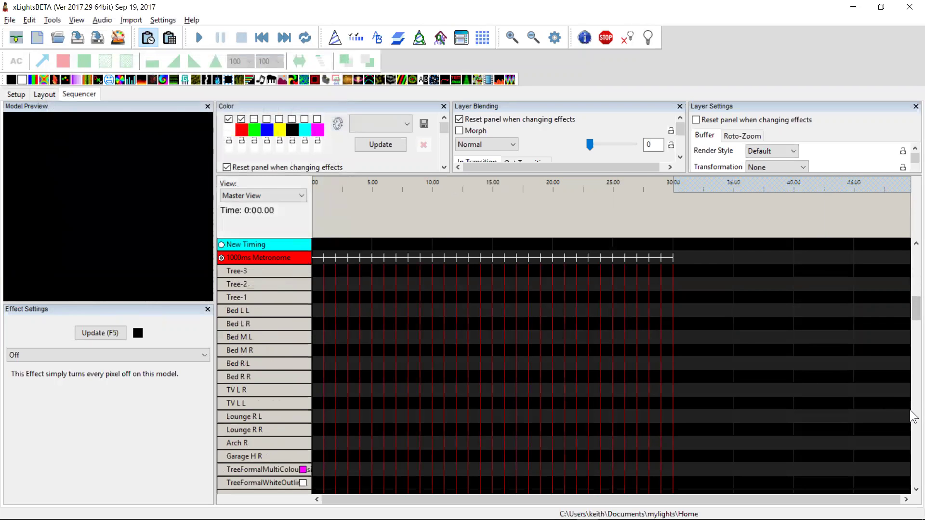
left_click(914, 416)
left_click(914, 416)
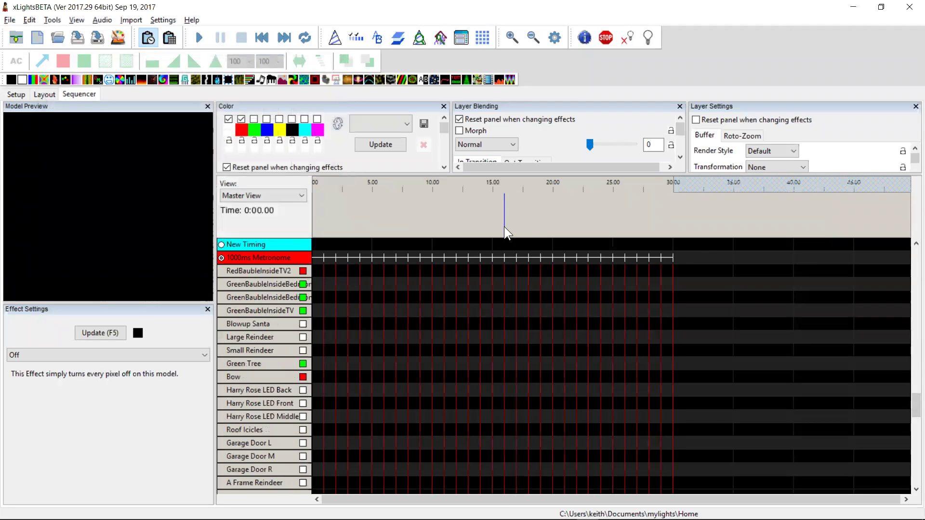
scroll(504, 226, "up", 3)
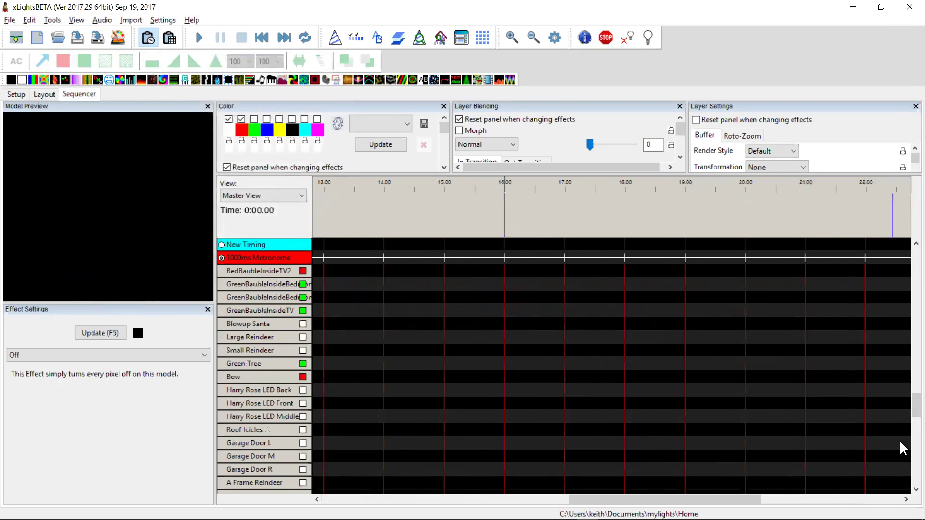
left_click(914, 453)
left_click(330, 212)
left_click_drag(45, 83, 583, 394)
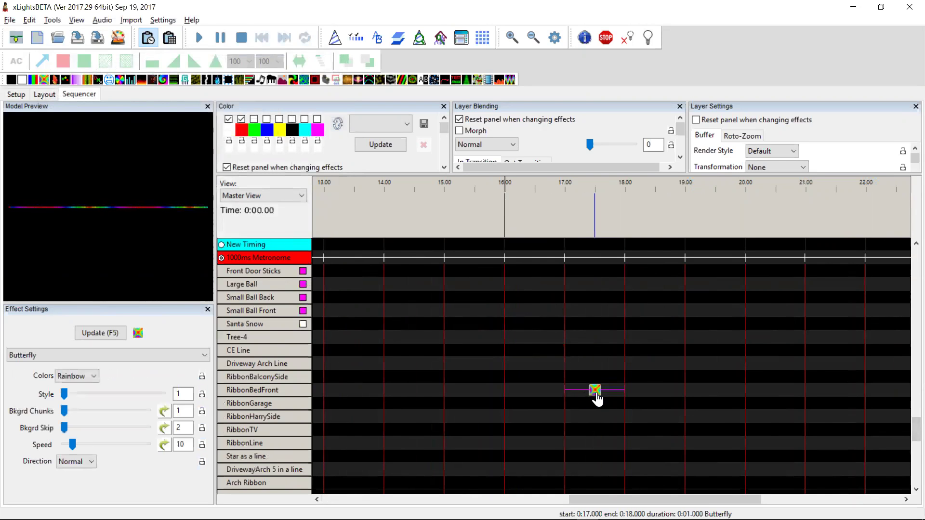
left_click(595, 392)
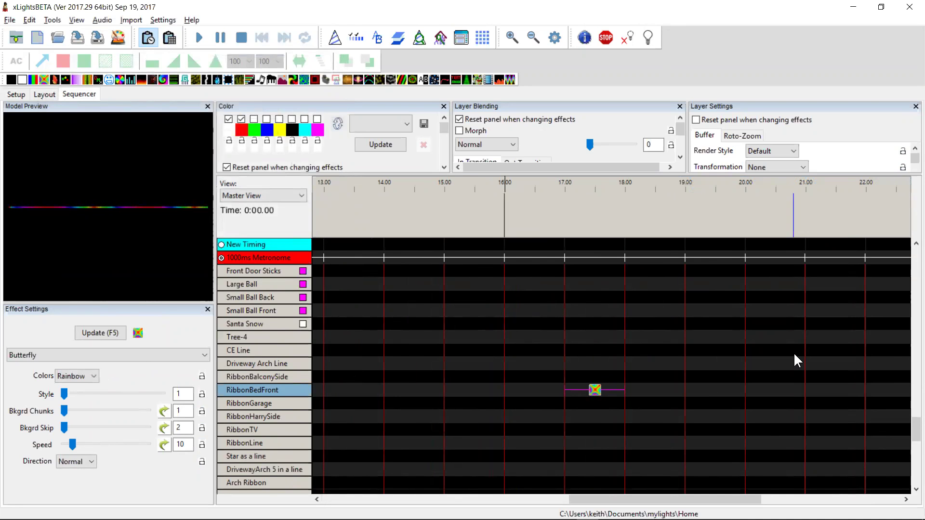
Step: Page through the model rows and examine how the sequencer grid moves away from the RibbonBedFront effect and back
scroll(794, 355, "up", 6)
key("Page_Down")
key("Page_Down")
key("Page_Up")
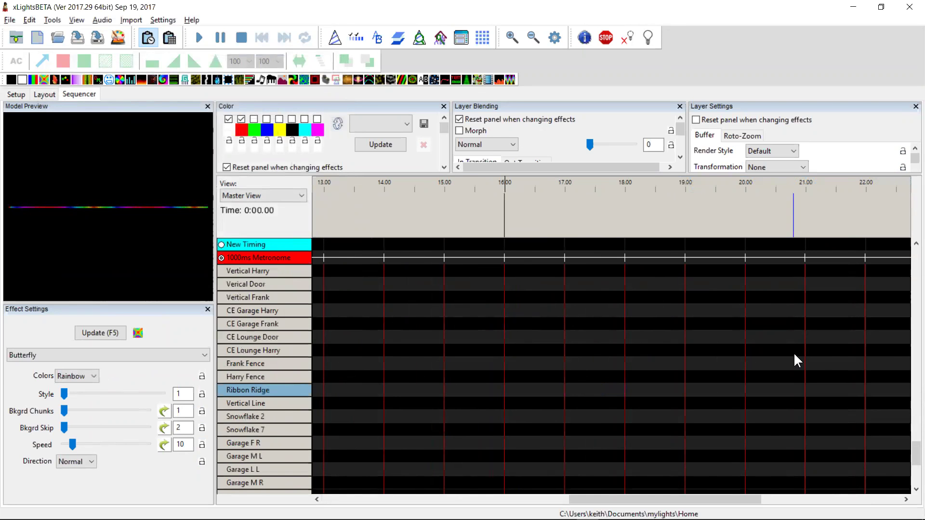
key("Page_Up")
key("Page_Down")
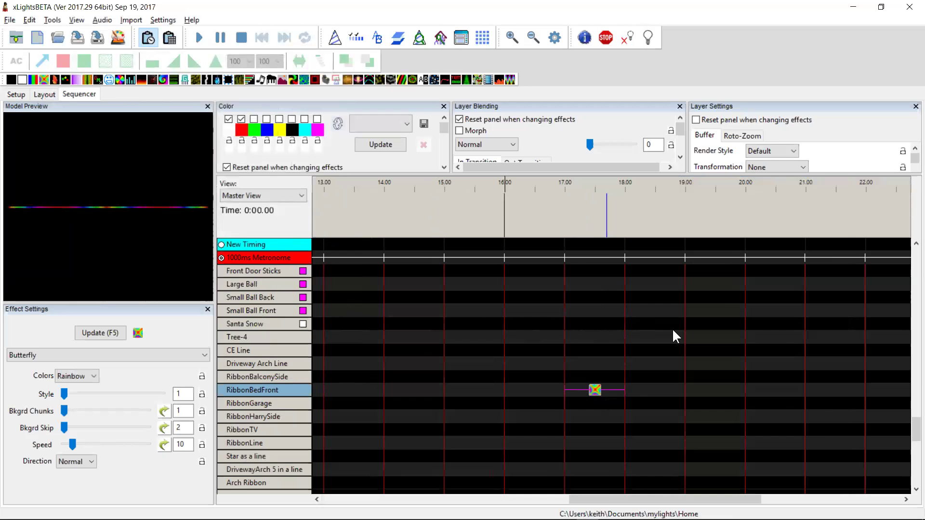
left_click_drag(914, 429, 914, 261)
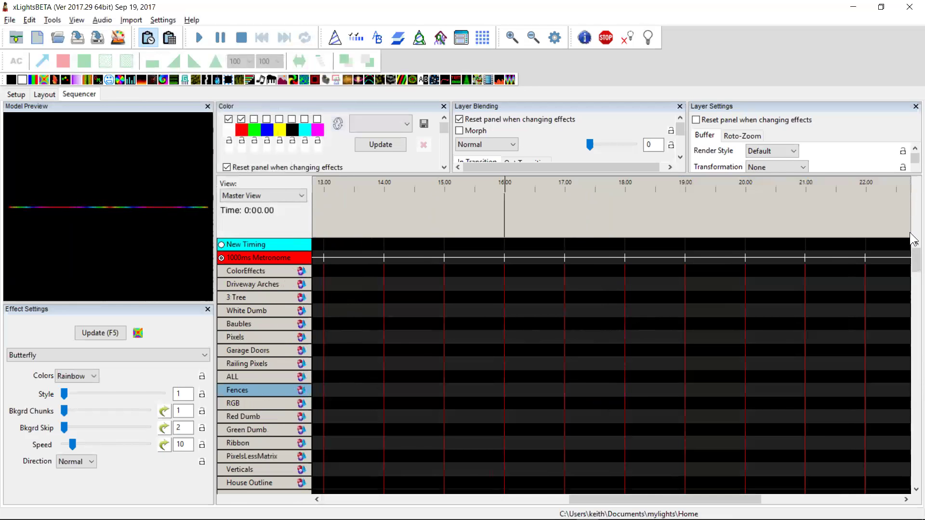
left_click_drag(596, 506, 352, 485)
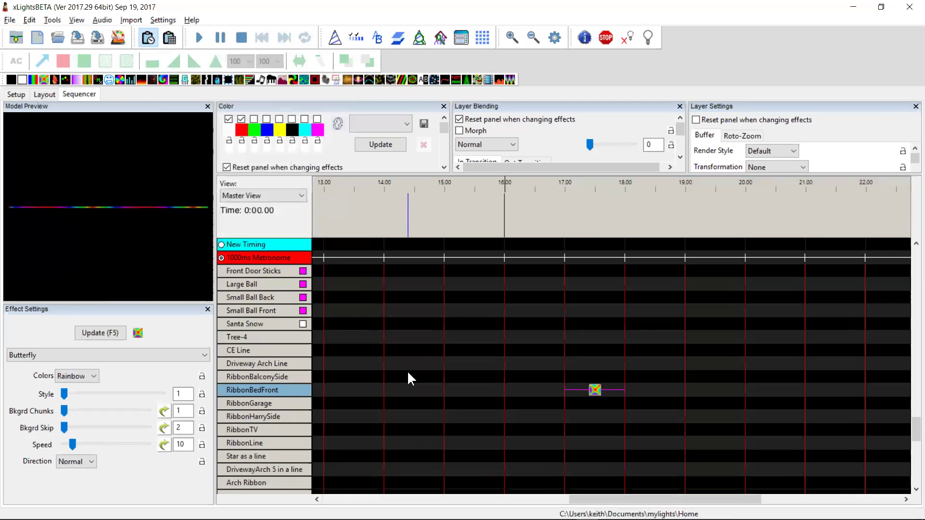
Step: Place a Fire effect on the Star row from 17 to 18 seconds and select it
left_click_drag(914, 431, 914, 328)
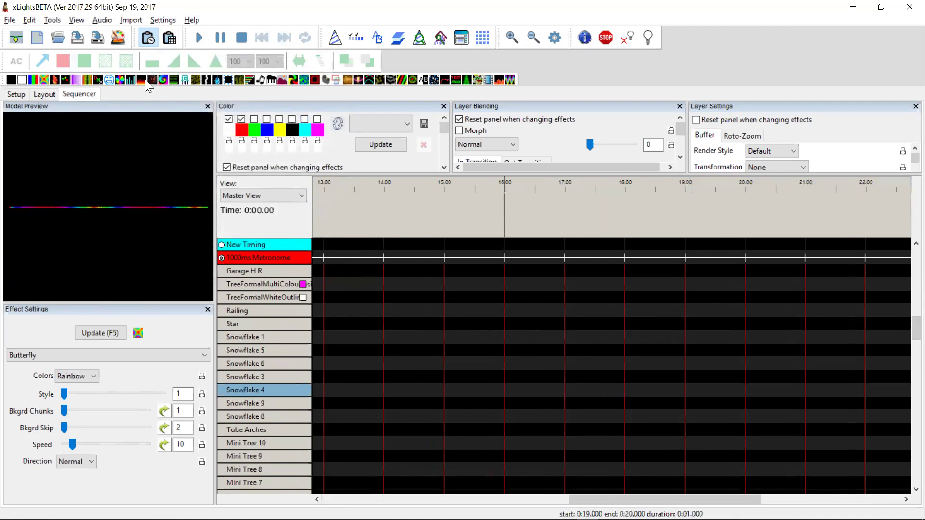
left_click_drag(147, 80, 579, 325)
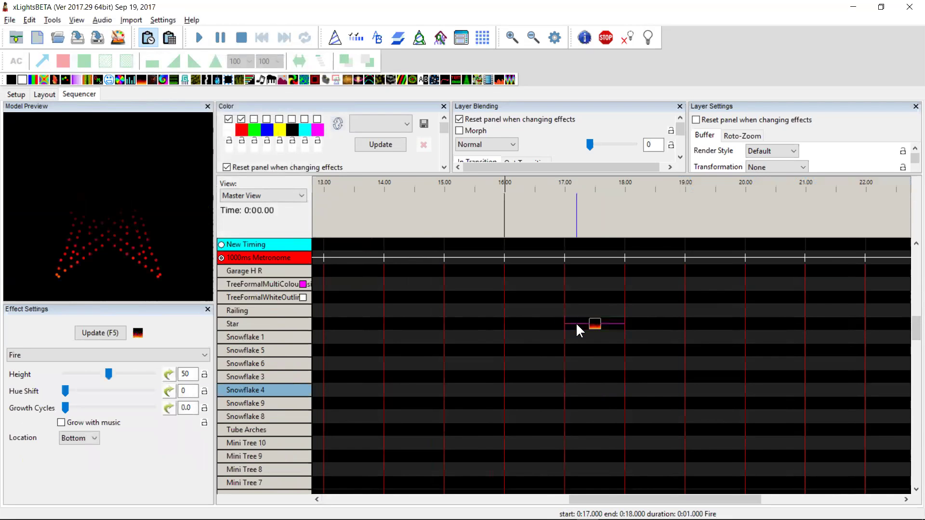
left_click(597, 329)
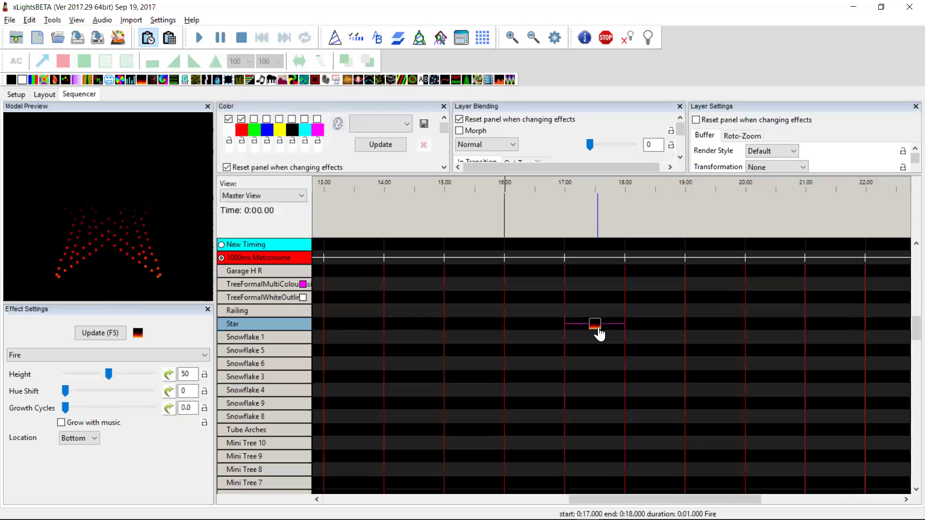
Step: Find the Butterfly effect on the RibbonBedFront row again, with the timeline from 15 to 23 seconds in view
left_click_drag(912, 335, 911, 436)
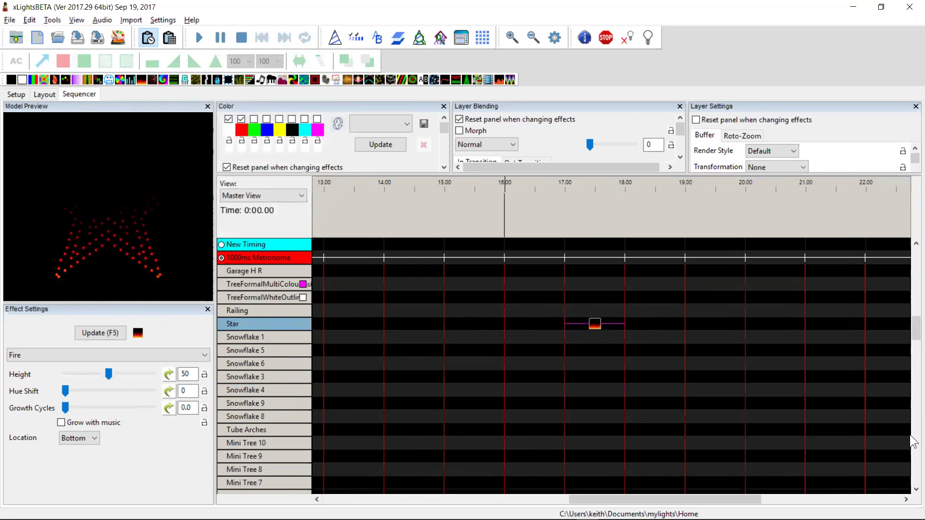
left_click(912, 466)
left_click(912, 466)
left_click(912, 467)
left_click(912, 466)
left_click(914, 392)
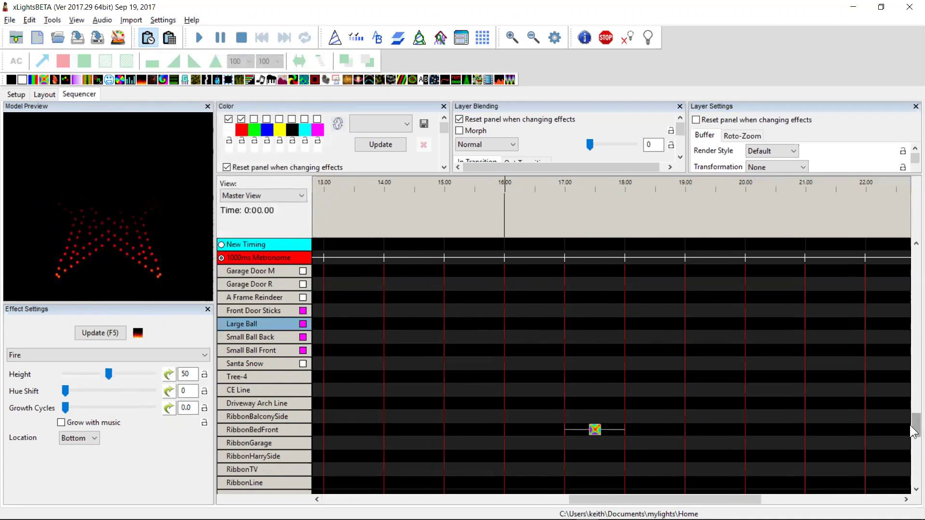
scroll(912, 439, "down", 5)
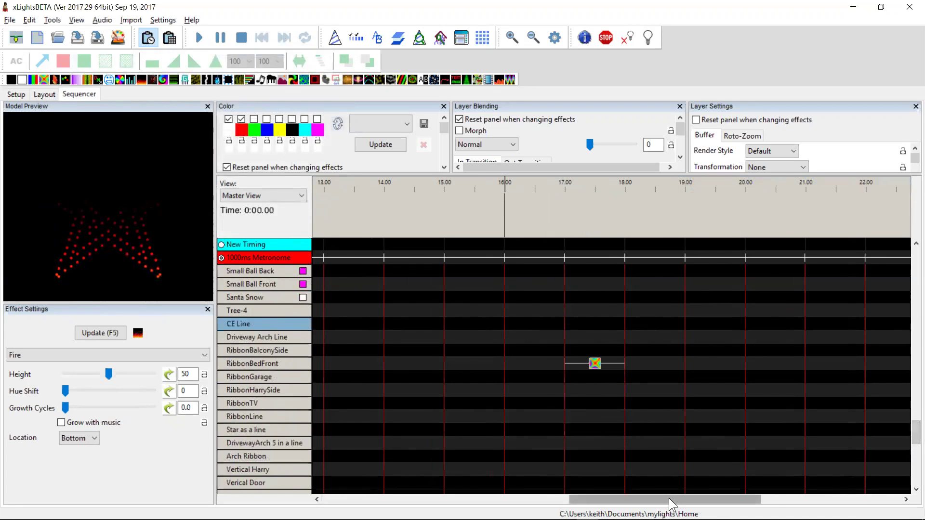
left_click_drag(669, 499, 691, 499)
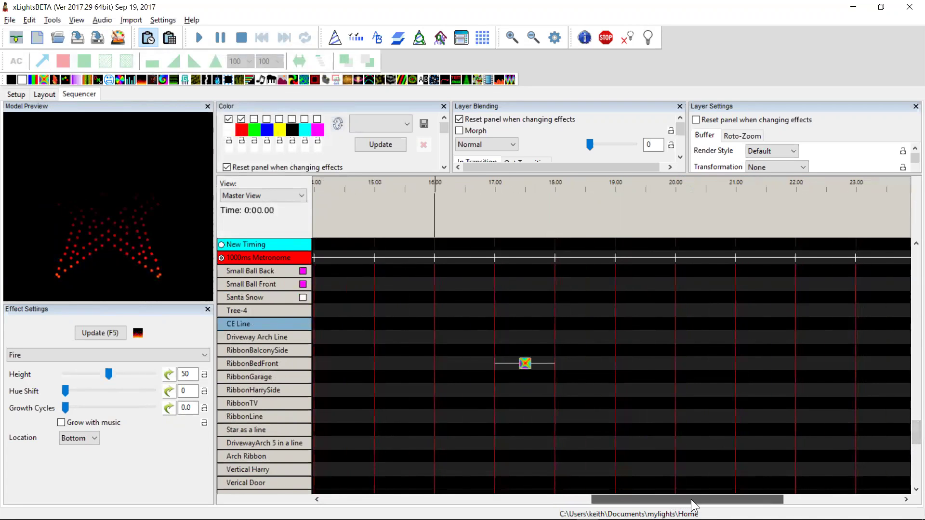
Step: Stretch the RibbonBedFront Butterfly effect in both directions to span 15 to 23 seconds
left_click(523, 368)
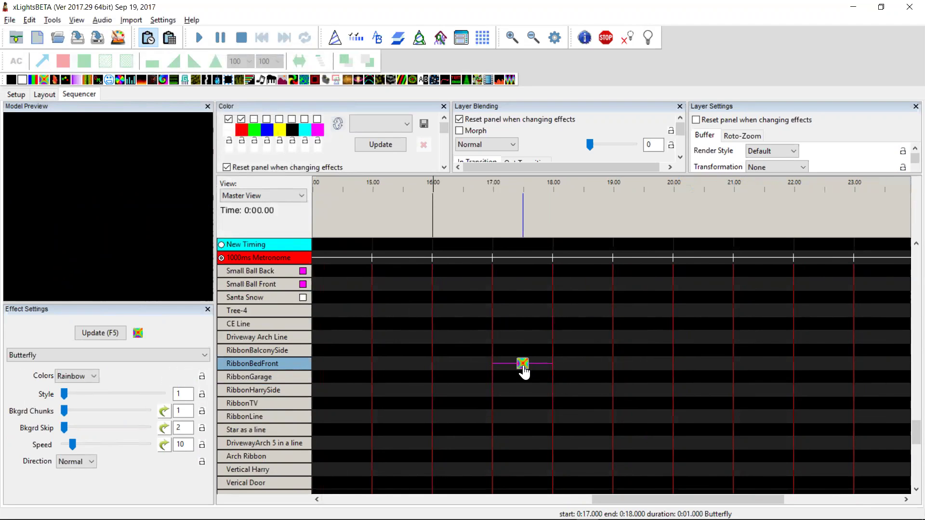
key("shift+Right")
key("shift+Right")
key("shift+Right")
key("shift+Right")
key("shift+Right")
key("shift+Left")
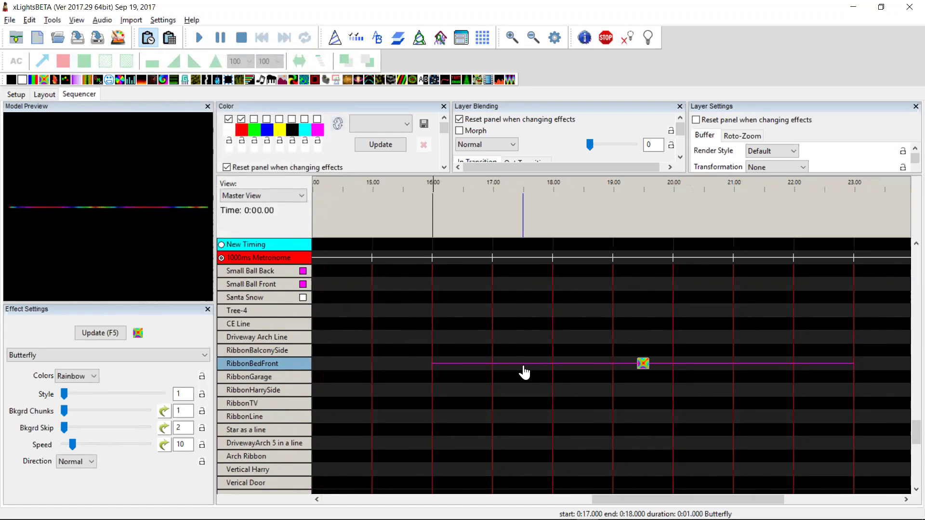
key("shift+Left")
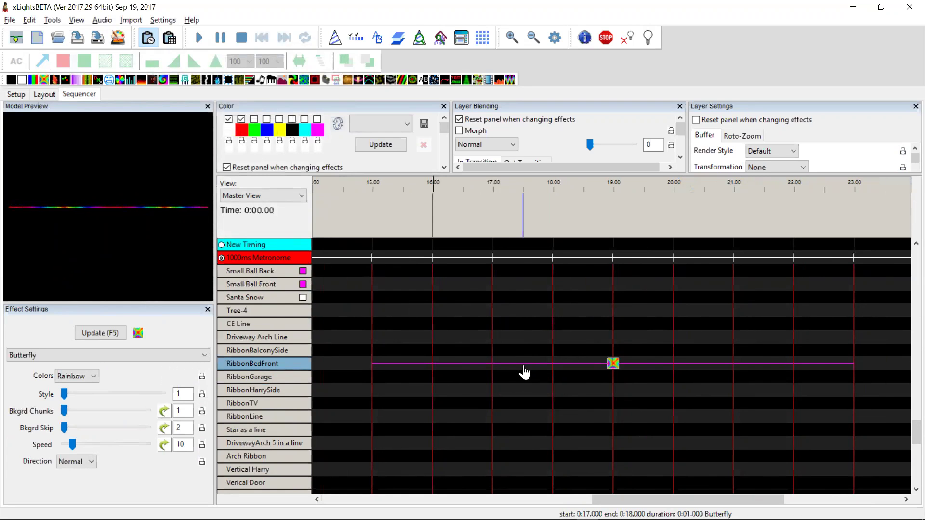
Step: Shorten the RibbonBedFront Butterfly effect at both ends to span 17 to 20 seconds
key("ctrl+z")
key("ctrl+Left")
key("ctrl+Right")
key("ctrl+Right")
key("ctrl+Left")
key("ctrl+Left")
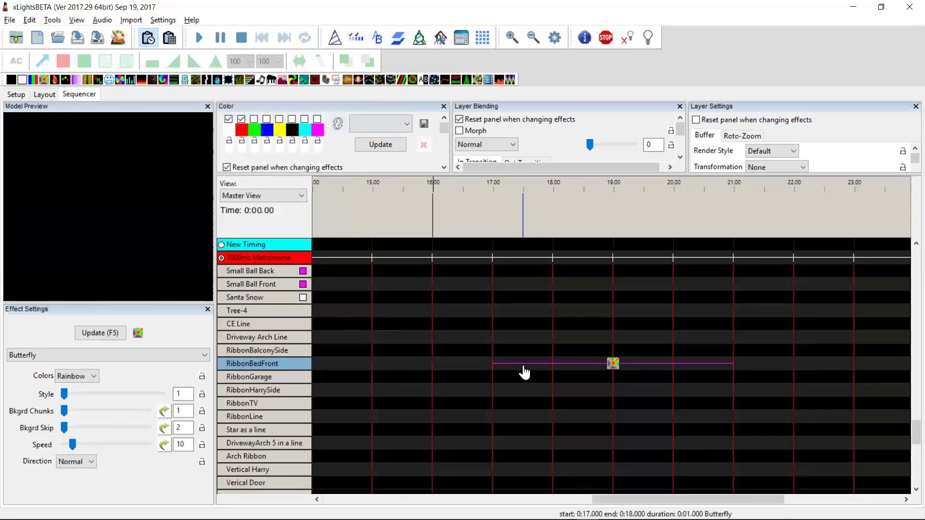
key("ctrl+z")
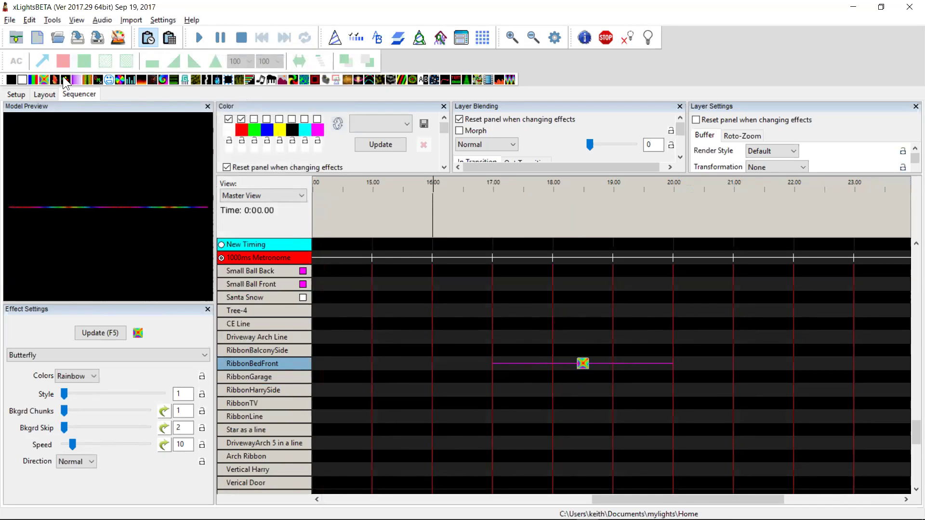
Step: Add a Bars effect to RibbonBedFront from 22 to 23 seconds and move the Butterfly effect to span 16 to 19 seconds
left_click_drag(34, 80, 819, 364)
left_click(583, 368)
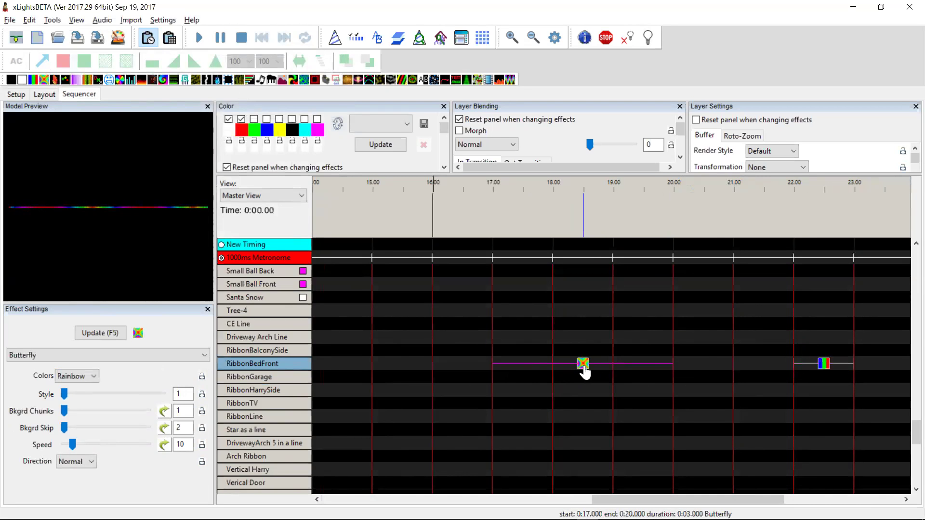
key("Right")
key("Right")
key("alt+Left")
key("alt+Left")
key("alt+Left")
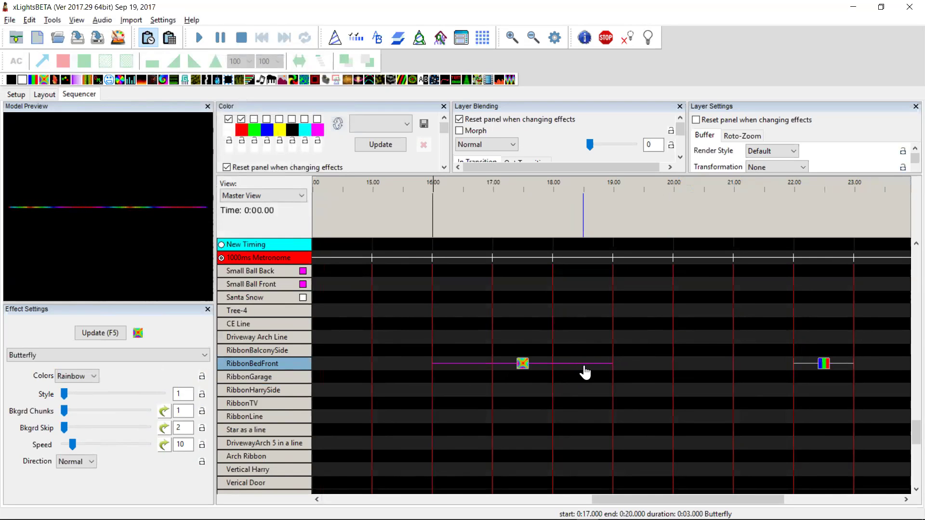
Step: Extend the end of the Butterfly effect to 22 seconds, up to the start of the Bars effect
key("shift+Right")
key("shift+Right")
key("shift+Right")
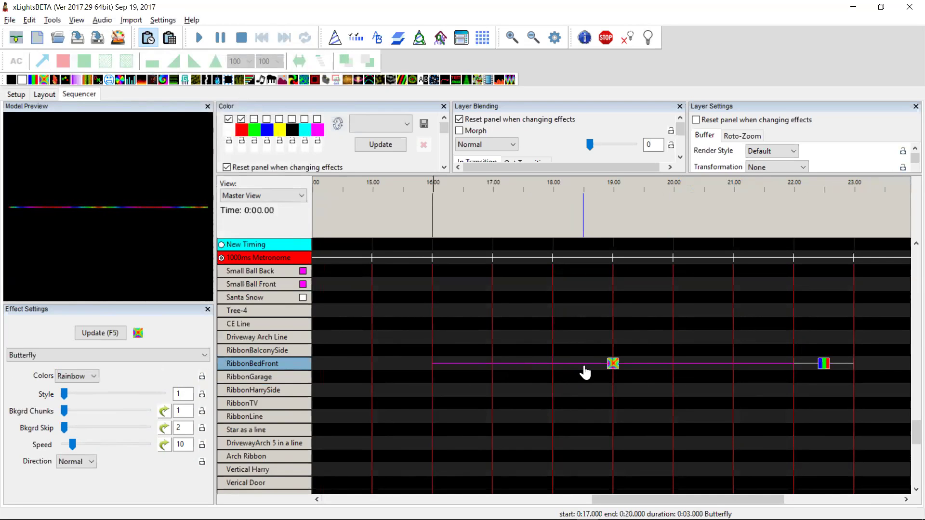
Step: Shift the Bars effect to start at about 22.3 seconds and move the Butterfly effect, extended to 6.3 seconds long, to start at 14.3 seconds
left_click_drag(826, 368, 843, 371)
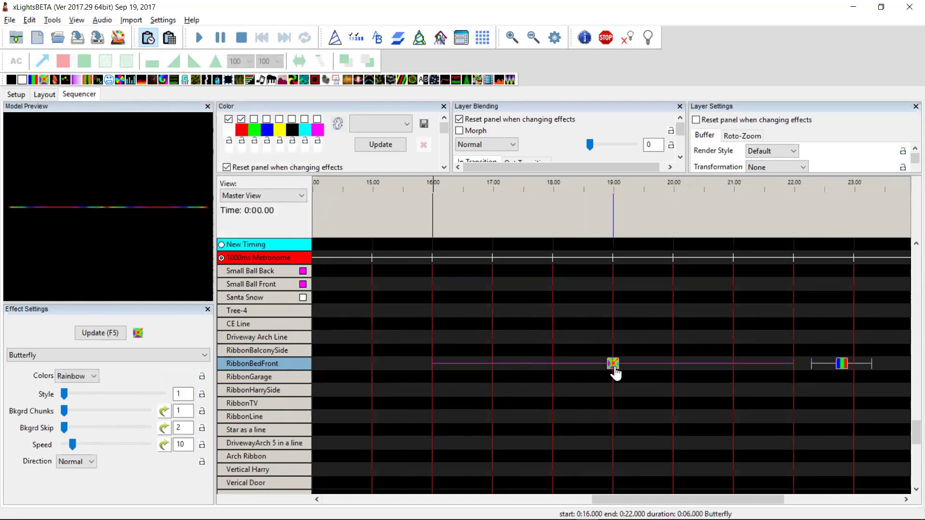
key("shift+Right")
left_click_drag(625, 366, 519, 371)
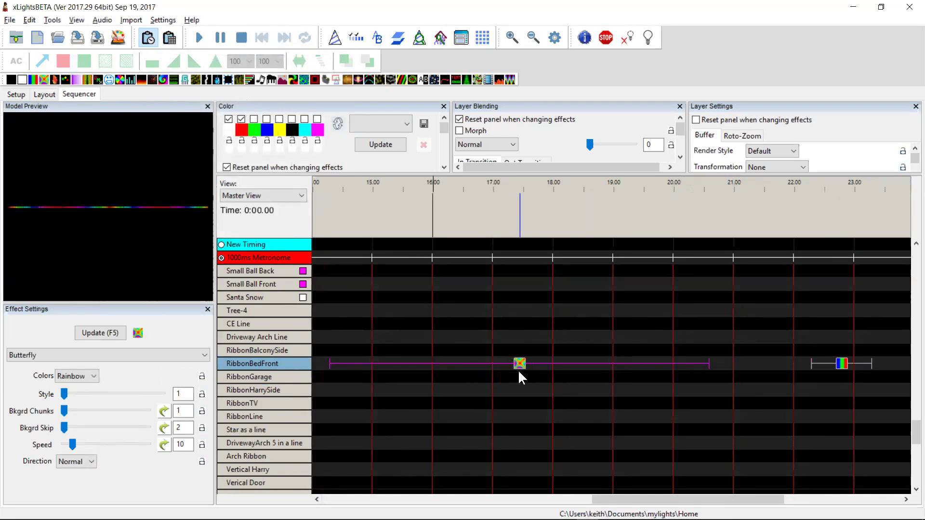
Step: With the 1000ms Metronome track deactivated, stretch the Butterfly effect to meet the Bars effect and move it up to the RibbonBalconySide row
left_click(222, 258)
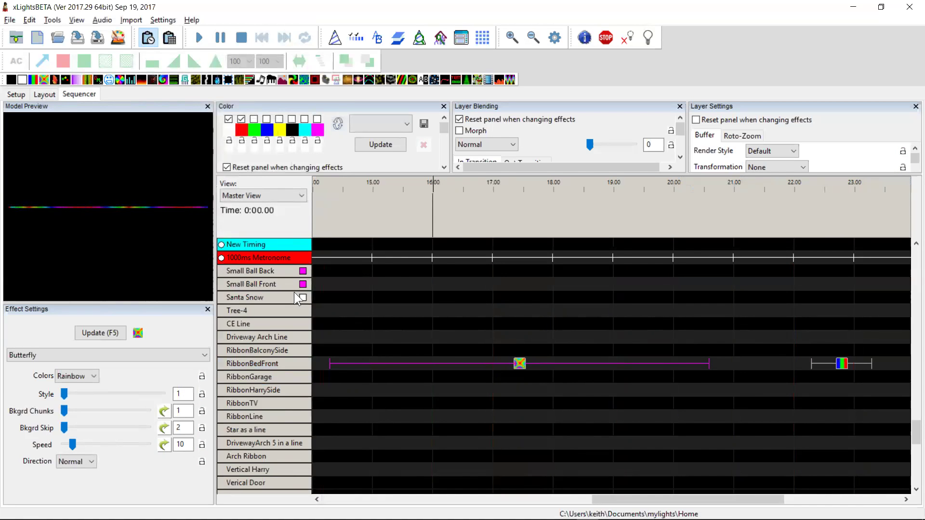
left_click(519, 366)
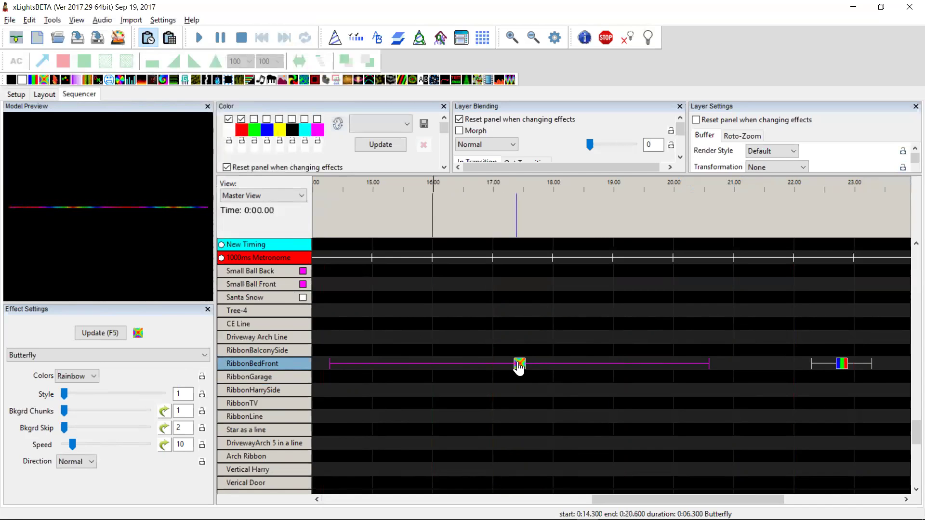
key("alt+shift+Right")
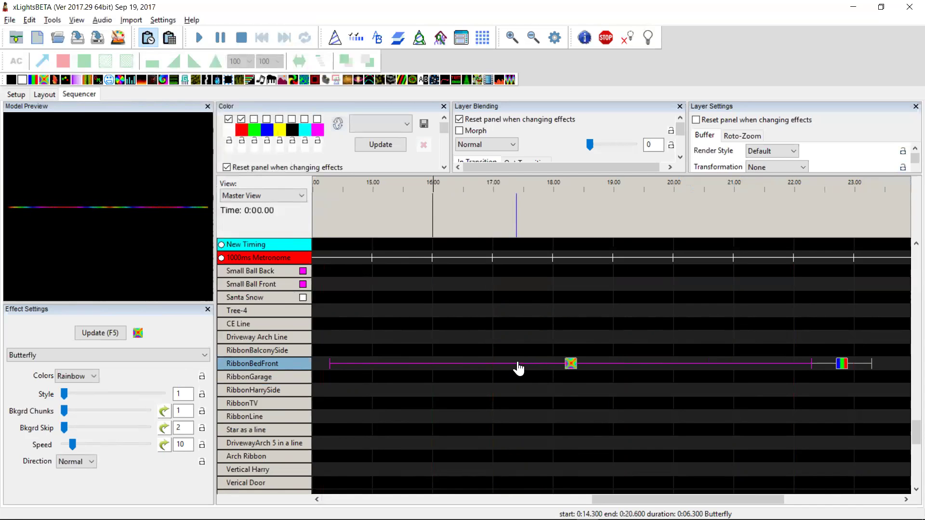
key("ctrl+z")
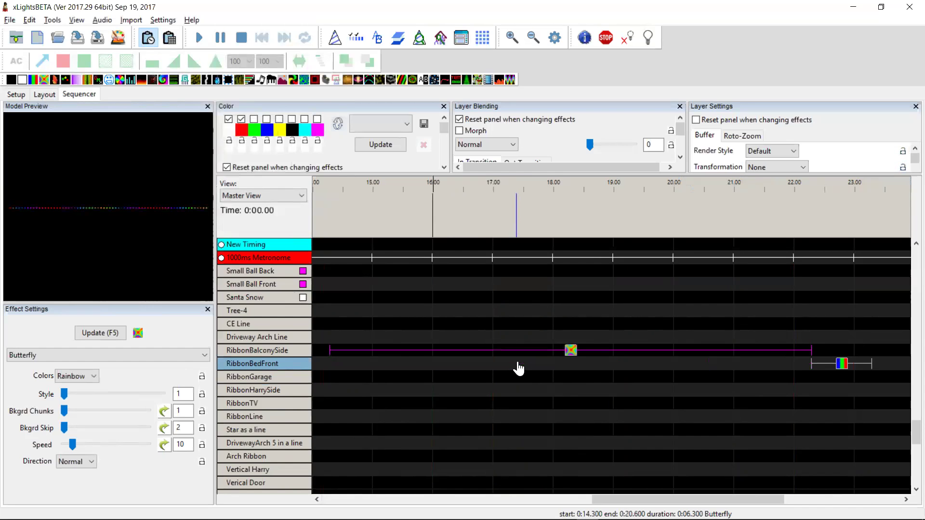
Step: Stretch the Butterfly effect on RibbonBalconySide in both directions so it fills the row from 0 to 30 seconds
key("ctrl+z")
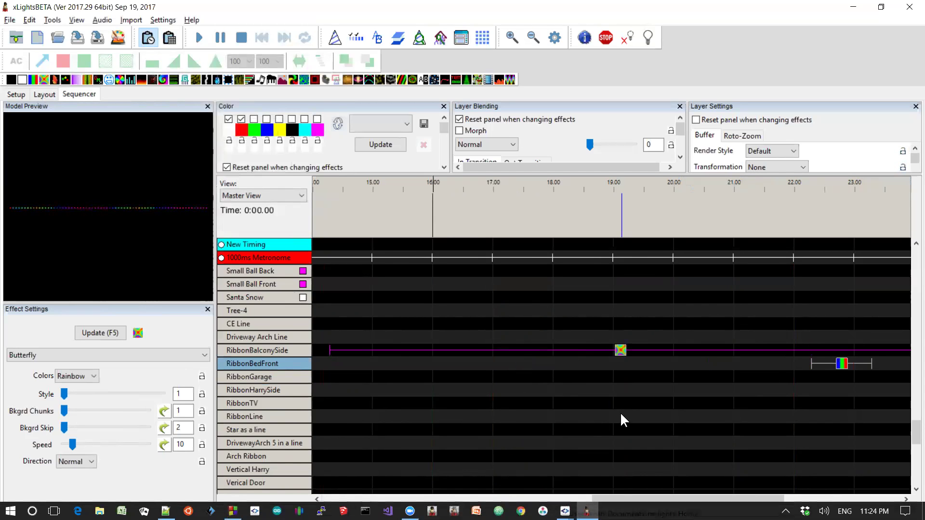
scroll(622, 413, "down", 2)
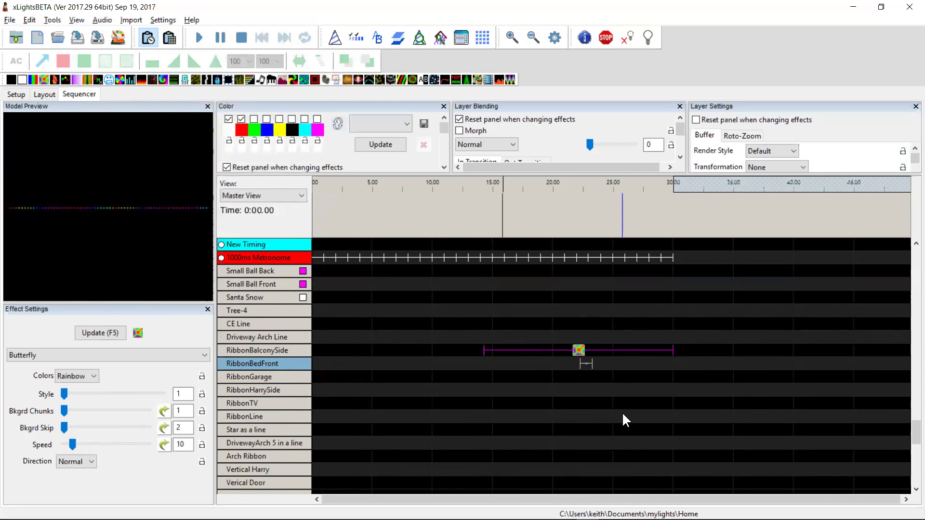
left_click(578, 351)
key("ctrl+shift+Left")
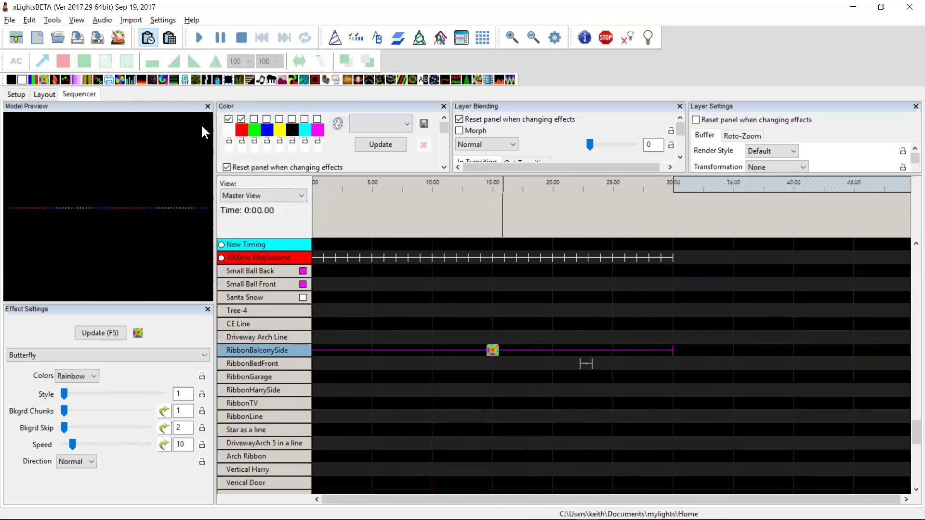
Step: Add a Candle effect to the CE Line row and stretch it both ways to cover 0 to 30 seconds
left_click_drag(54, 79, 470, 329)
key("shift+Right")
key("shift+Left")
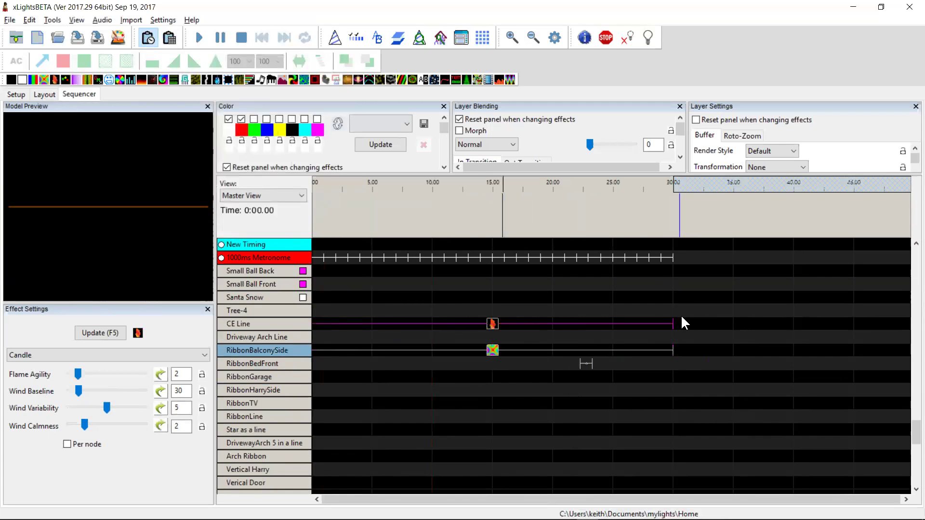
Step: Shorten the Candle and Butterfly effects to end at about 20.9 and 17.8 seconds, and move the Bars effect up to CE Line
left_click_drag(673, 324, 563, 332)
left_click_drag(672, 350, 526, 351)
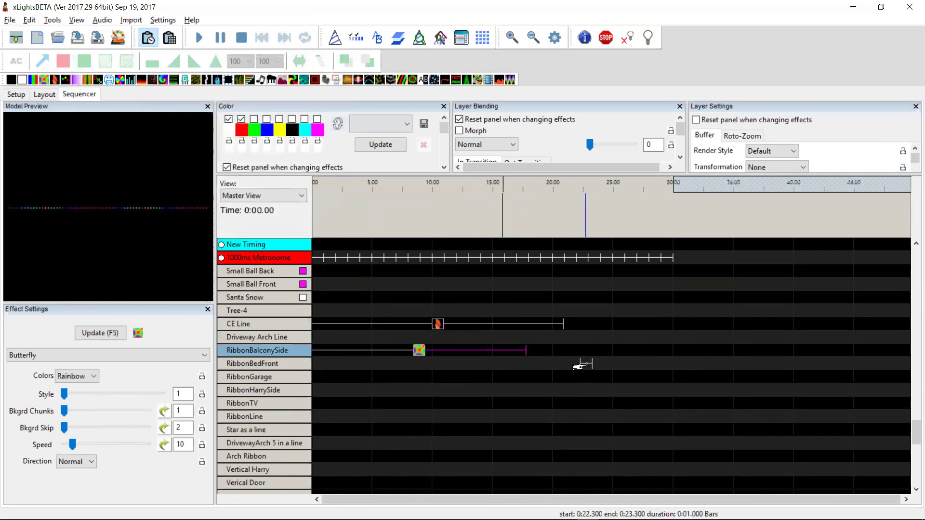
left_click(578, 367)
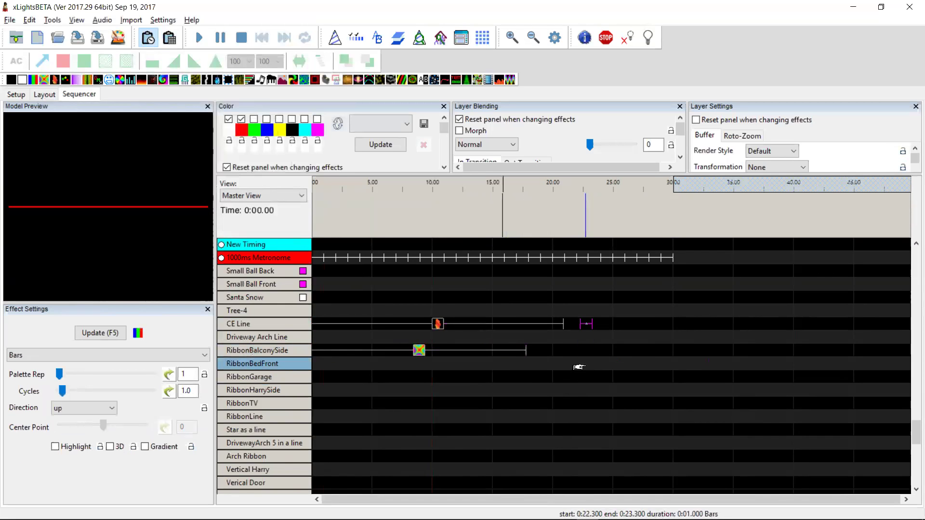
Step: Select the Candle and Butterfly effects together, stretch them rightward to the next effect or sequence end, and undo the stretch
left_click_drag(392, 402, 469, 278)
key("alt+Right")
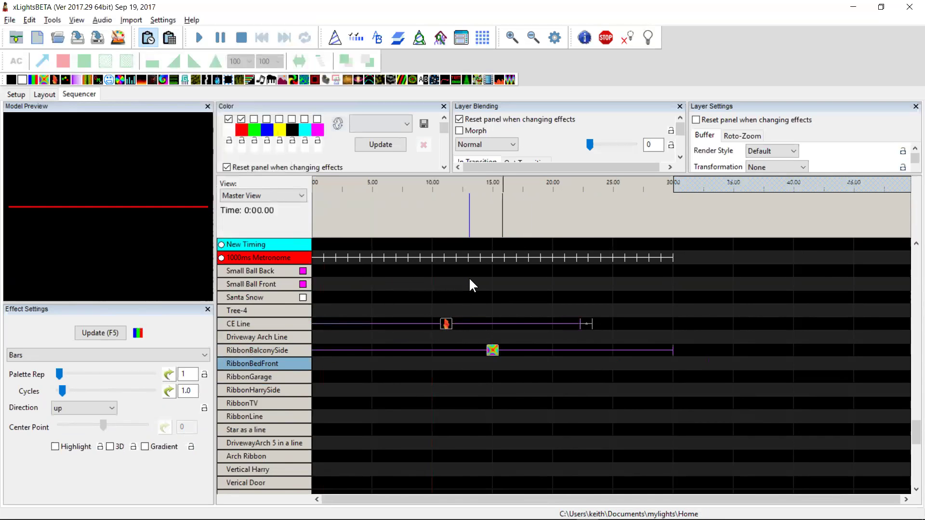
key("ctrl+z")
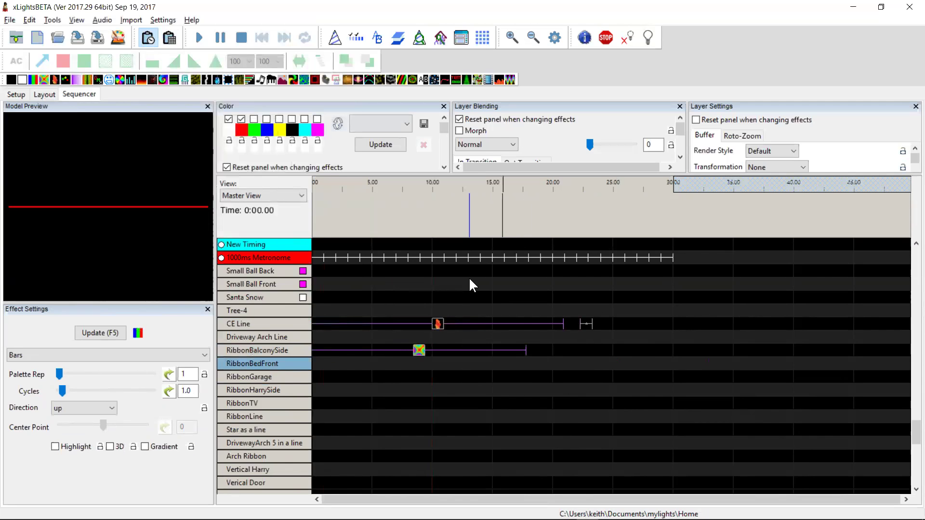
Step: Shift the Candle and Butterfly effects together as far right as they can go and back to the sequence start, several times
key("ctrl+shift+Right")
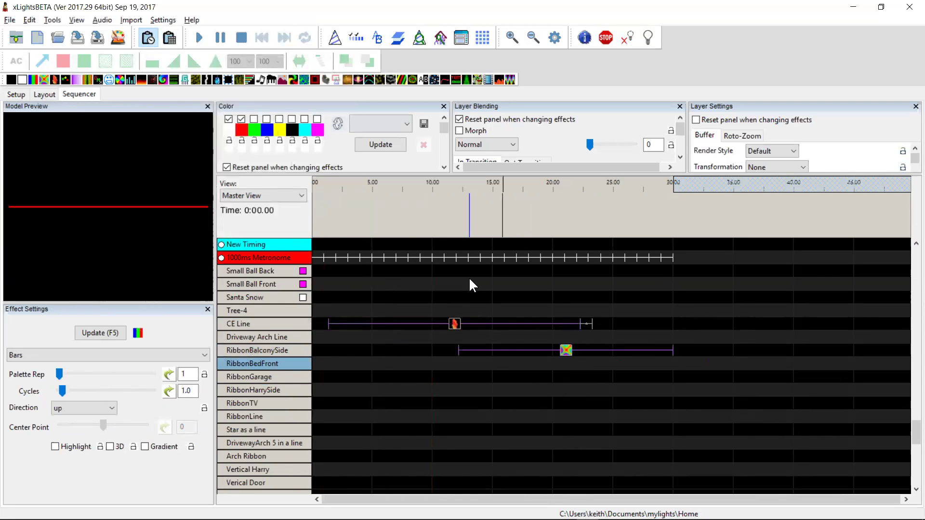
key("ctrl+shift+Left")
key("ctrl+shift+Right")
key("ctrl+shift+Left")
key("ctrl+y")
key("ctrl+z")
key("ctrl+y")
key("ctrl+z")
key("ctrl+y")
key("ctrl+z")
key("ctrl+y")
key("ctrl+z")
key("ctrl+y")
key("ctrl+z")
key("ctrl+y")
key("ctrl+z")
key("ctrl+y")
key("ctrl+z")
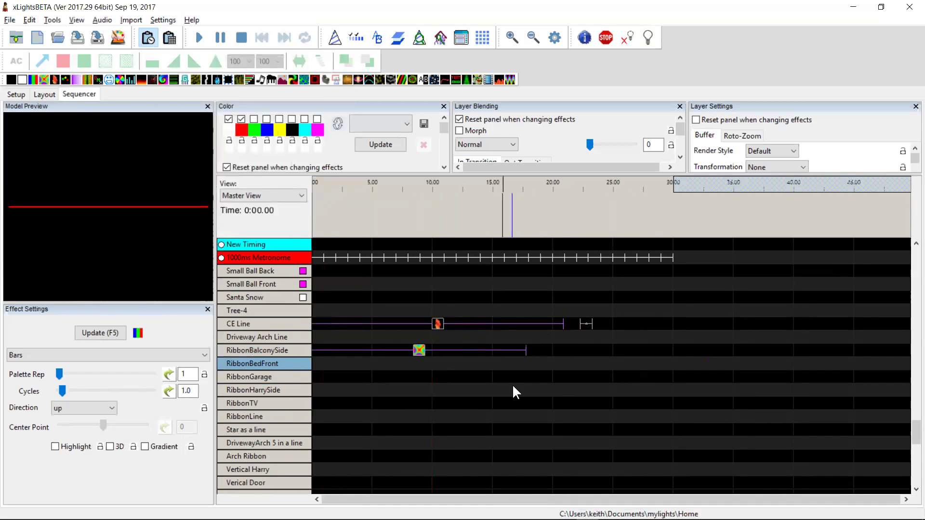
left_click(568, 397)
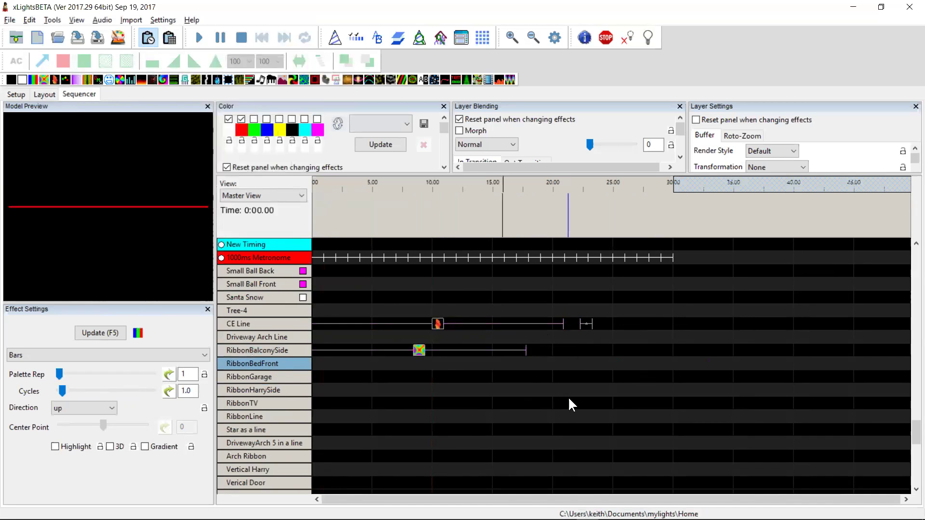
left_click(572, 360)
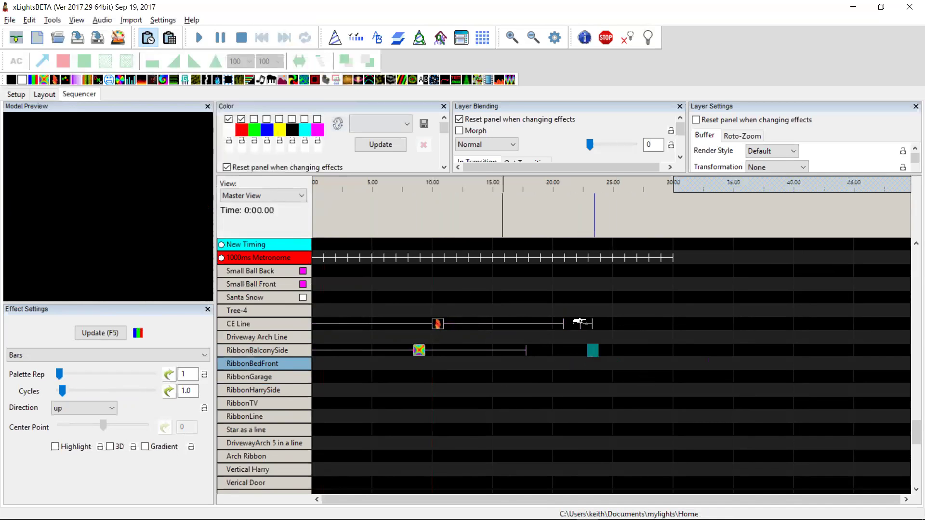
left_click(457, 295)
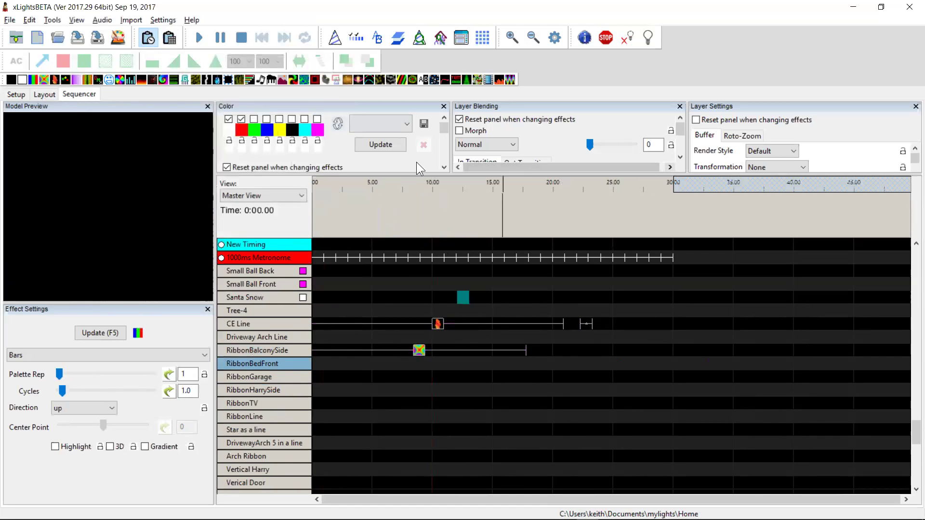
Step: Place tag 5 at about 6 seconds and tag 6 at about 23.5 seconds on the timeline ruler
right_click(385, 186)
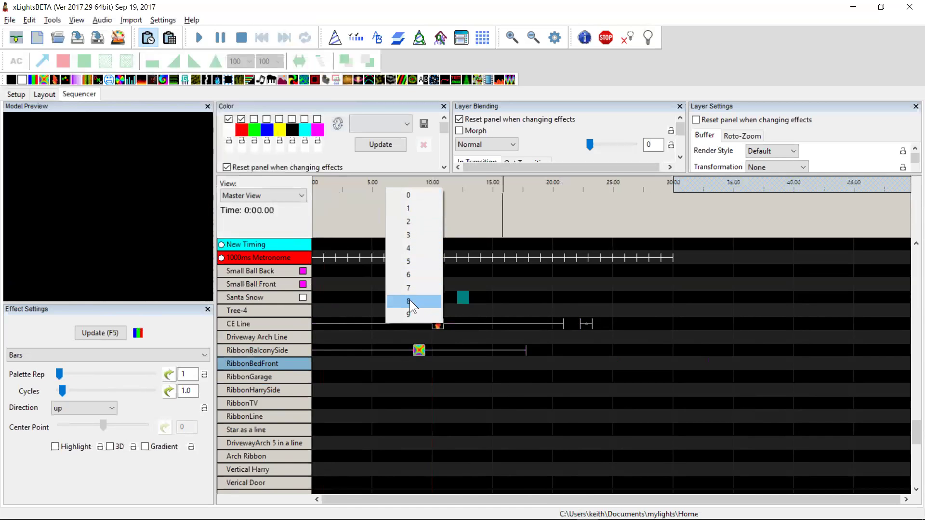
left_click(416, 261)
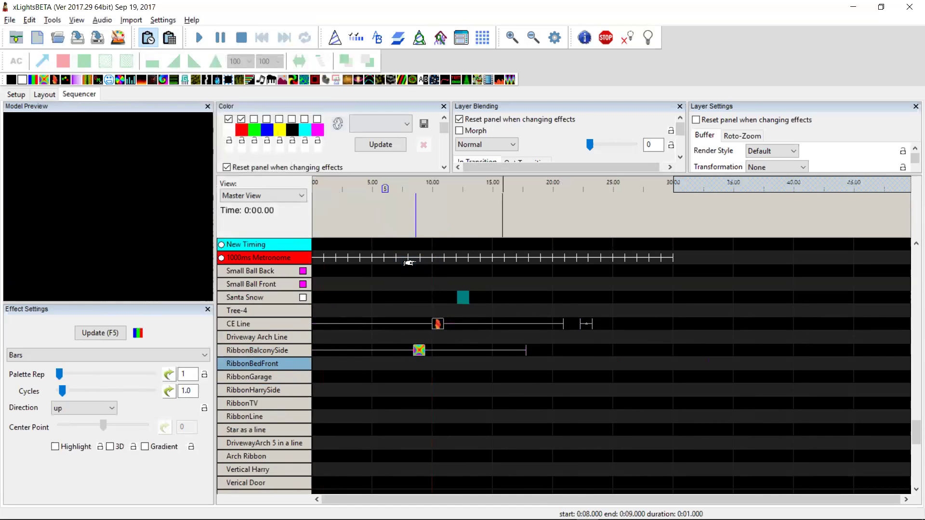
right_click(594, 192)
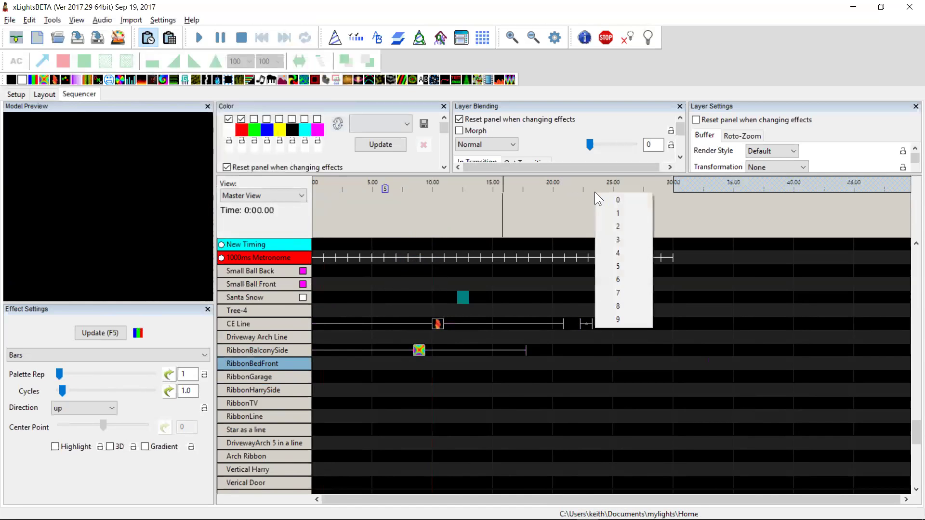
left_click(633, 281)
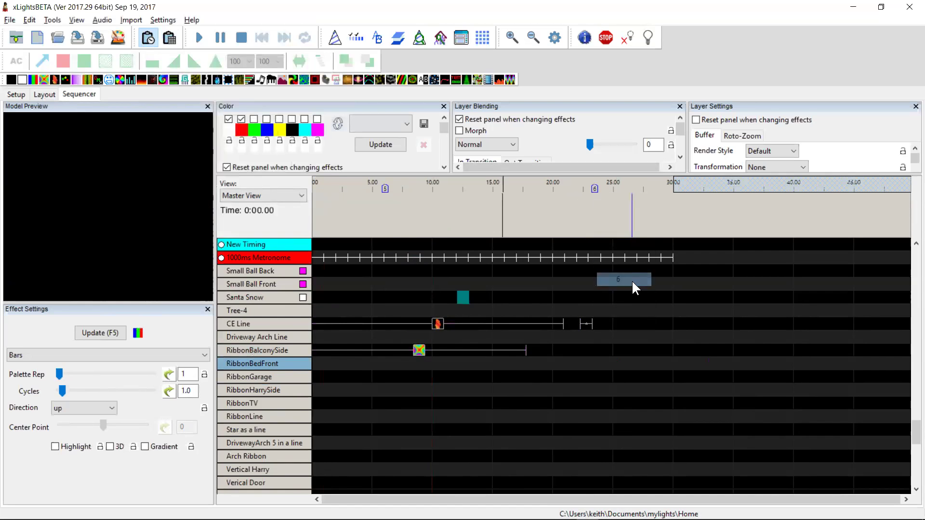
Step: Relocate tag 5 to about 13.6 seconds and place tag 4 at about 2.5 seconds on the timeline ruler
right_click(476, 189)
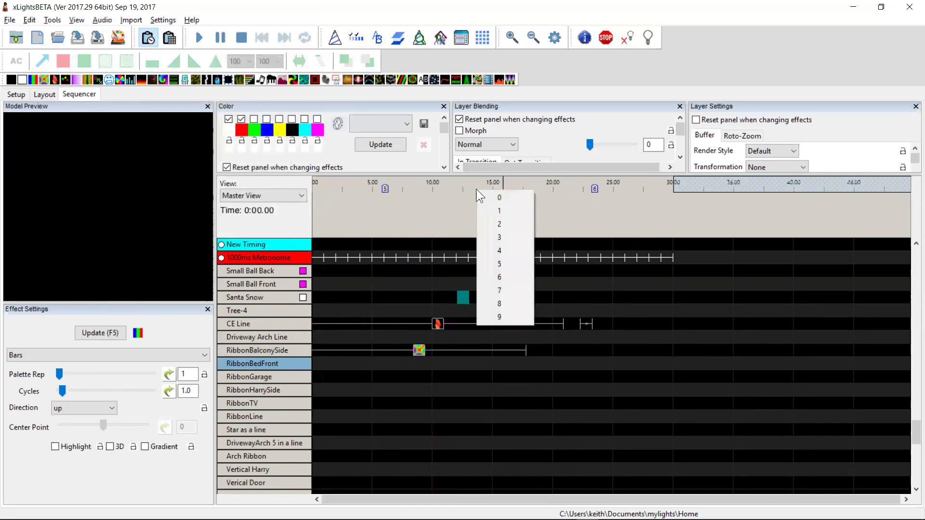
left_click(494, 260)
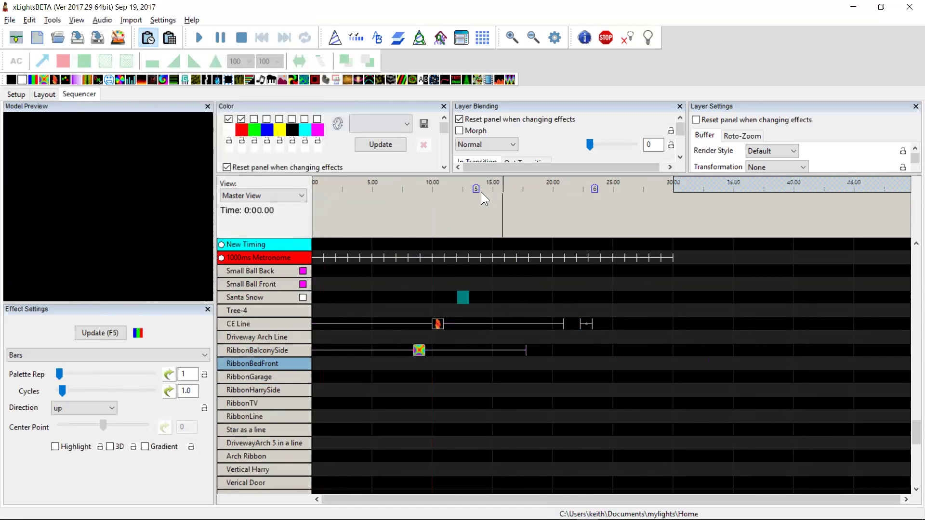
right_click(342, 187)
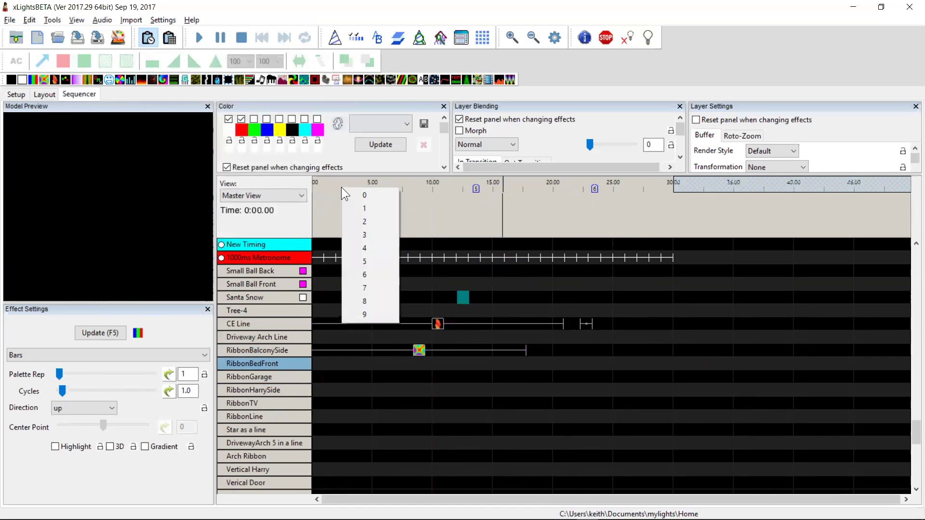
left_click(373, 245)
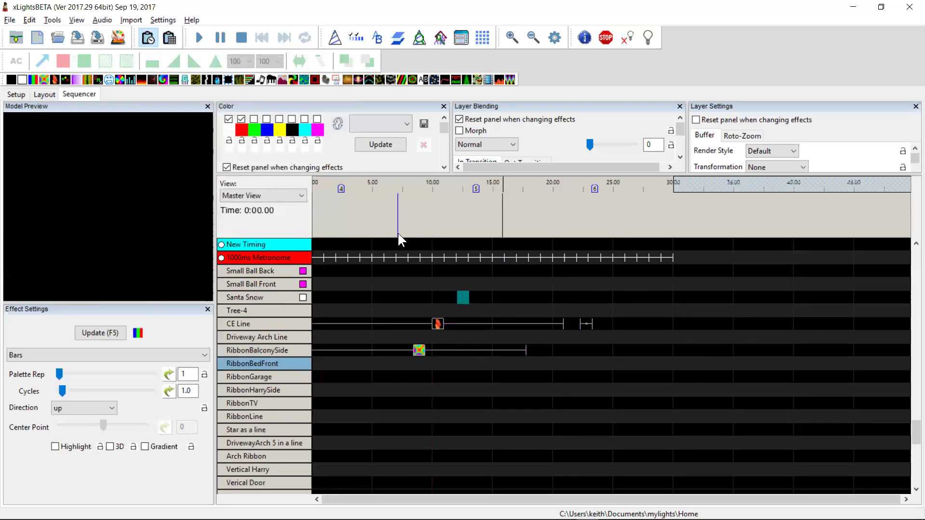
Step: Zoom in on the timeline around 6.8 seconds and jump the view to tag 5
scroll(394, 228, "up", 5)
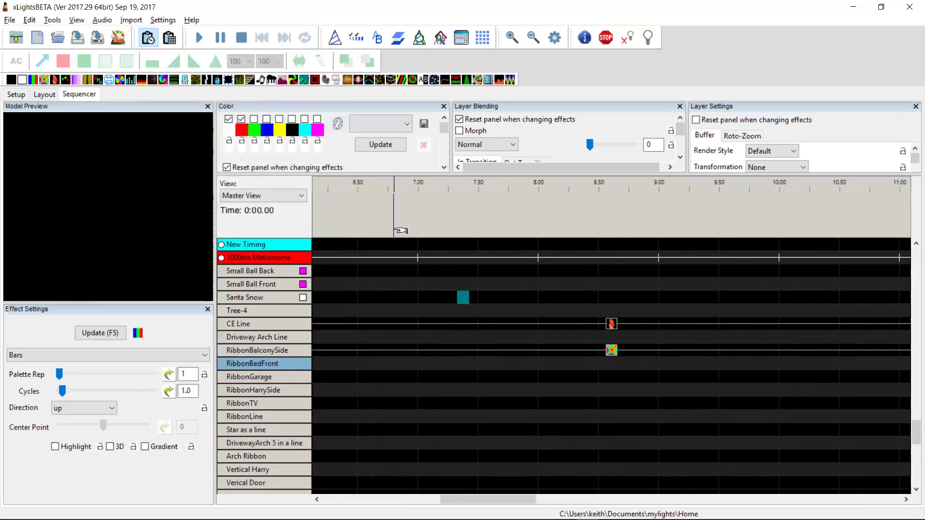
scroll(394, 230, "up", 2)
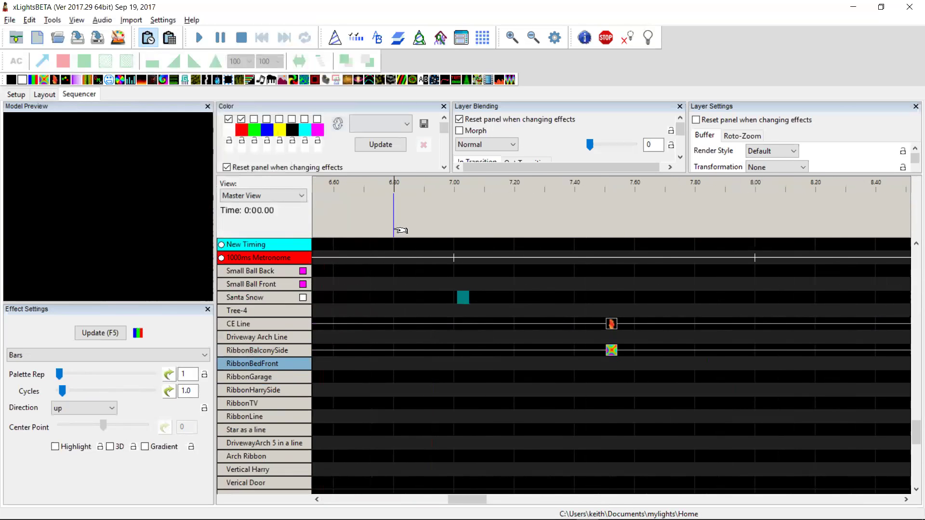
key("ctrl+5")
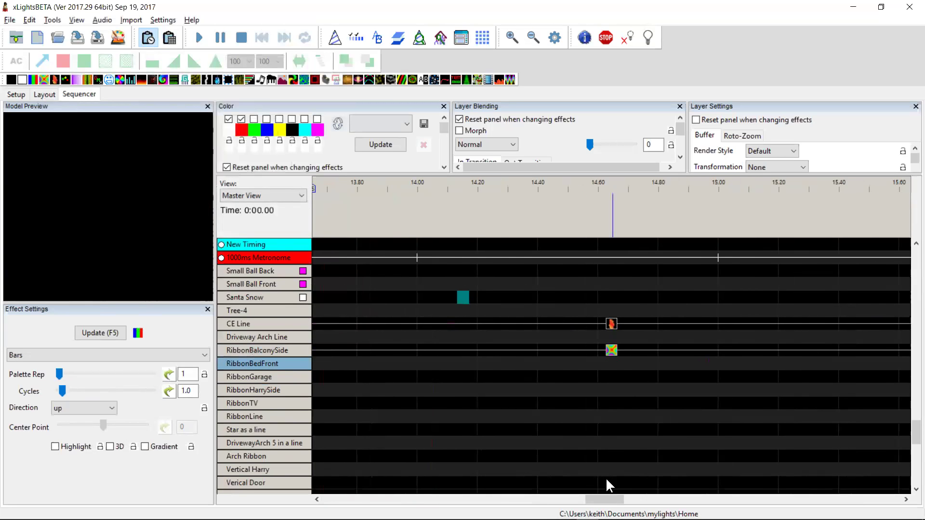
left_click_drag(606, 500, 601, 500)
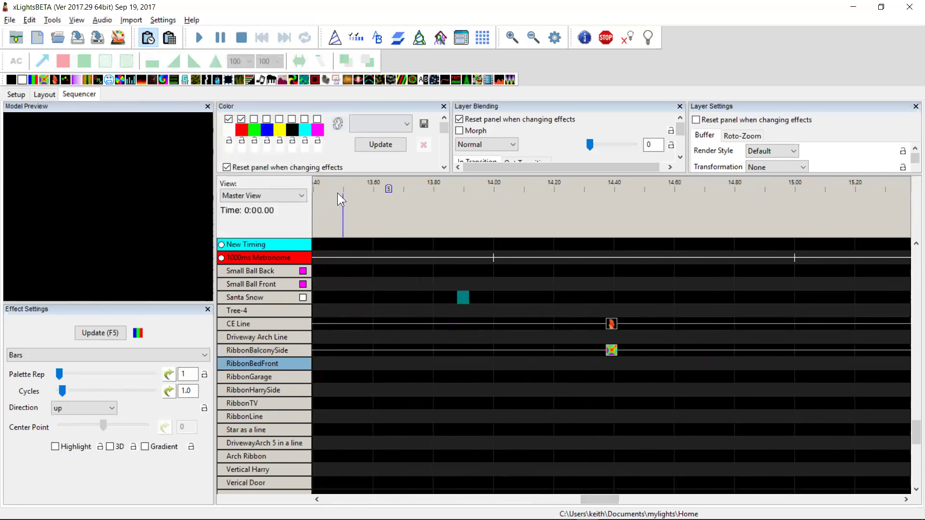
key("5")
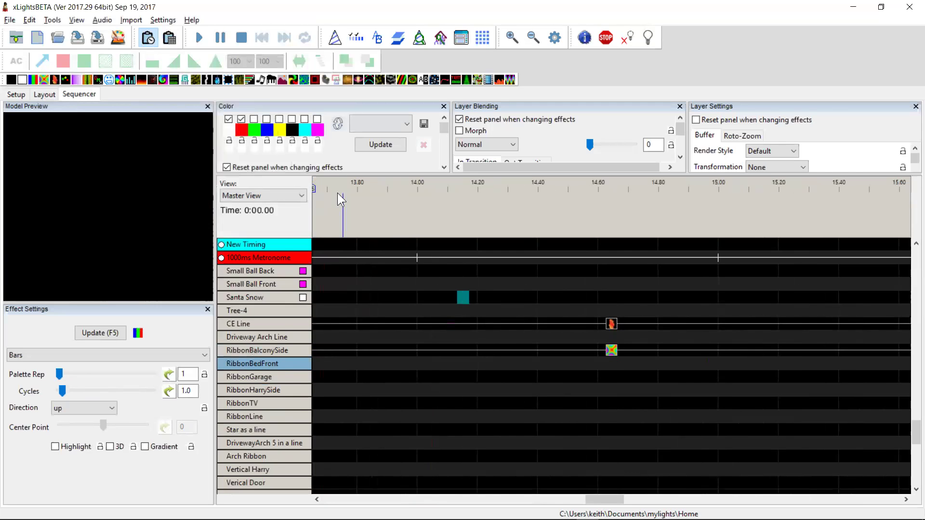
Step: Jump the zoomed-in timeline view back and forth between tags 4, 5 and 6
key("4")
key("5")
key("6")
key("5")
key("4")
key("5")
key("6")
key("5")
scroll(340, 198, "left", 10)
scroll(342, 199, "right", 10)
scroll(341, 198, "right", 5)
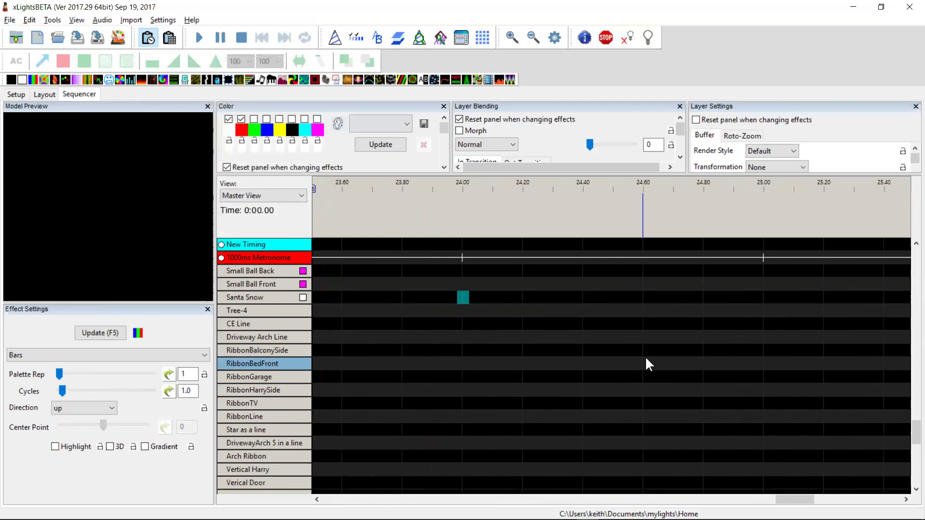
Step: Page through the timeline from near its start towards its end, and zoom back out to the whole 30-second sequence
key("1")
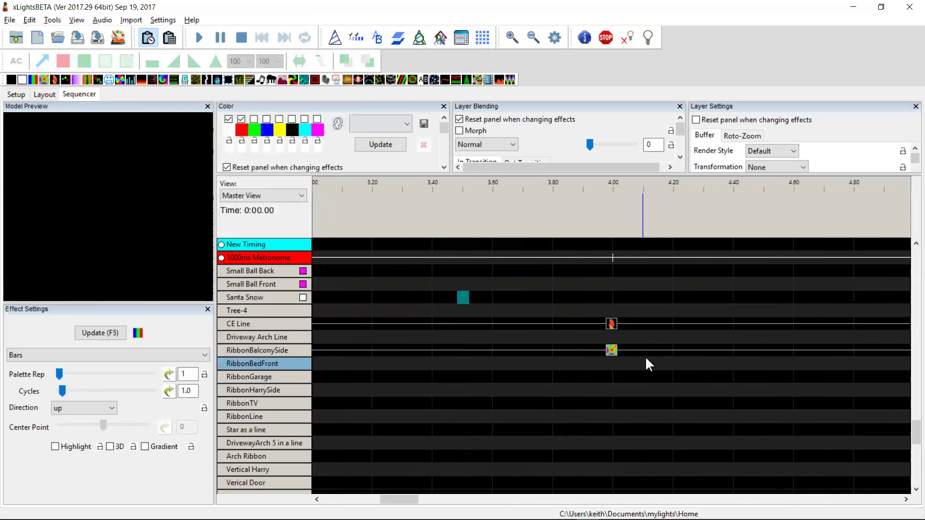
scroll(646, 359, "right", 2)
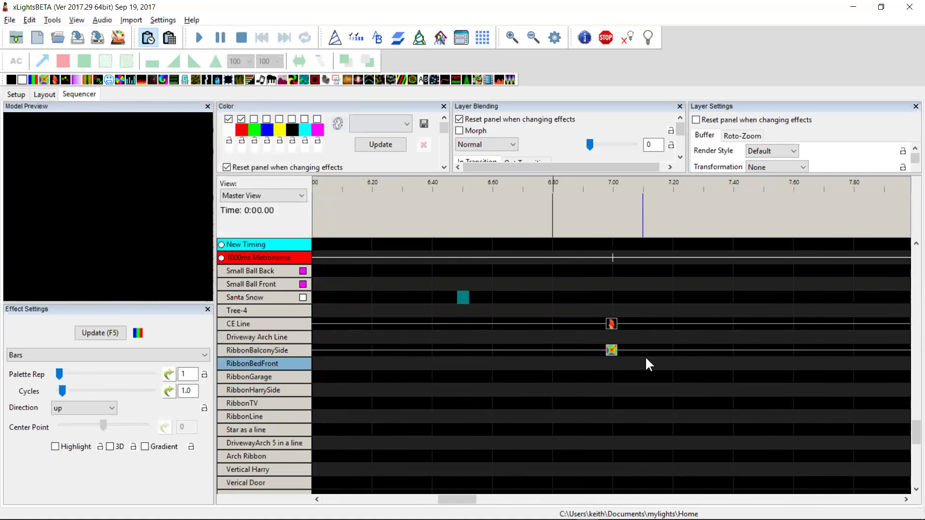
scroll(647, 359, "right", 2)
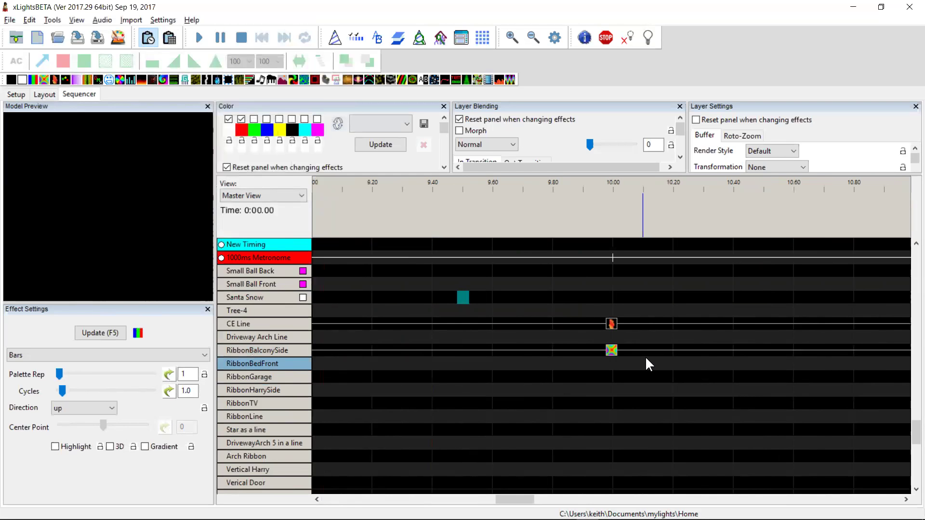
scroll(646, 359, "right", 2)
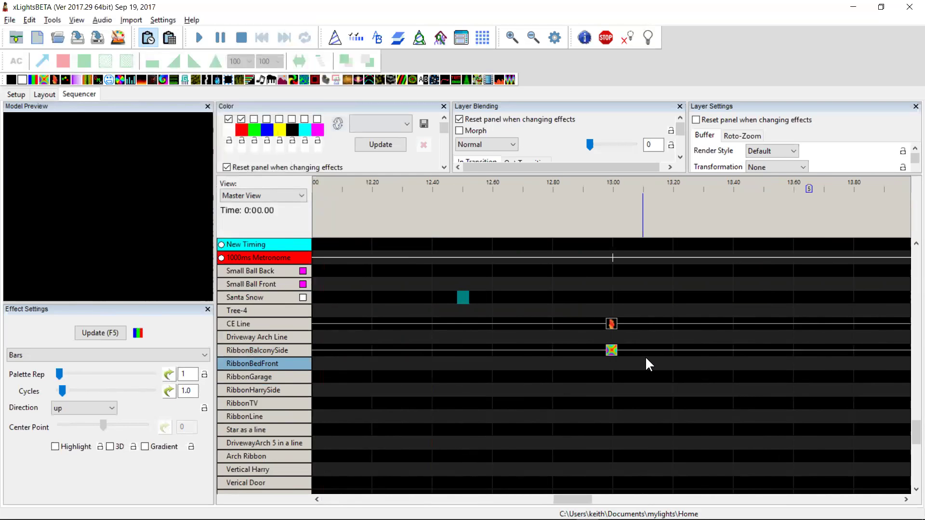
scroll(646, 364, "right", 2)
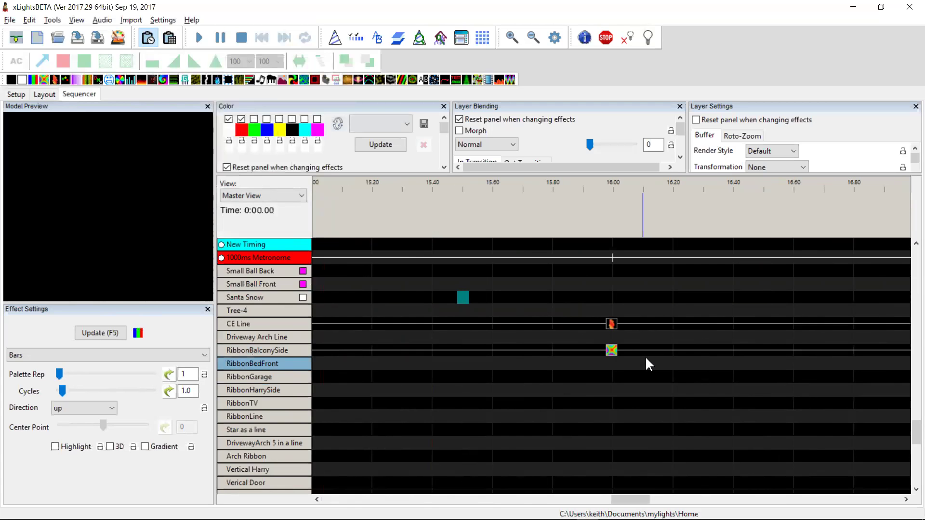
scroll(646, 360, "right", 8)
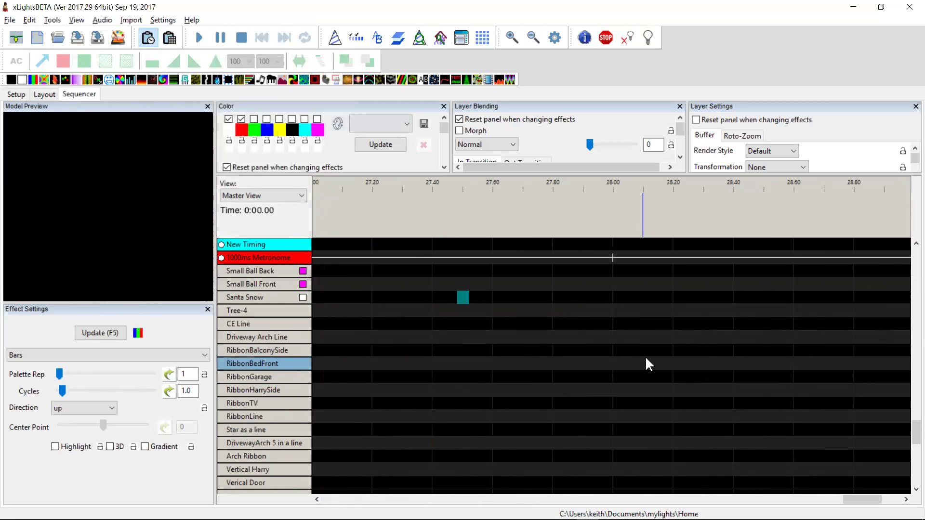
scroll(676, 283, "down", 2)
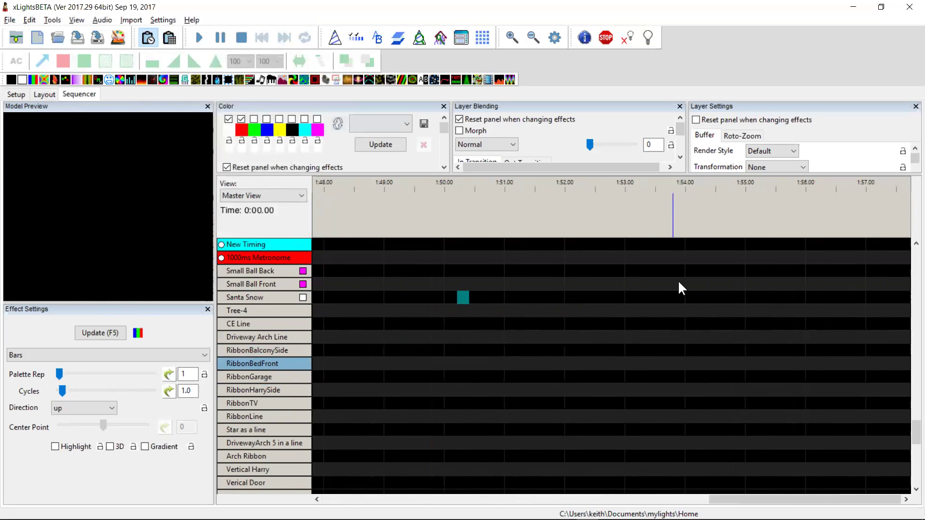
scroll(680, 288, "down", 2)
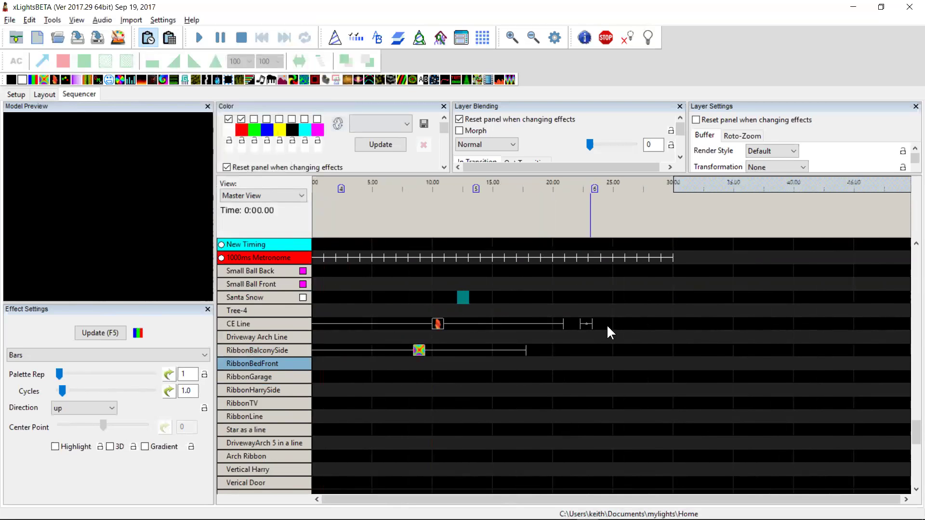